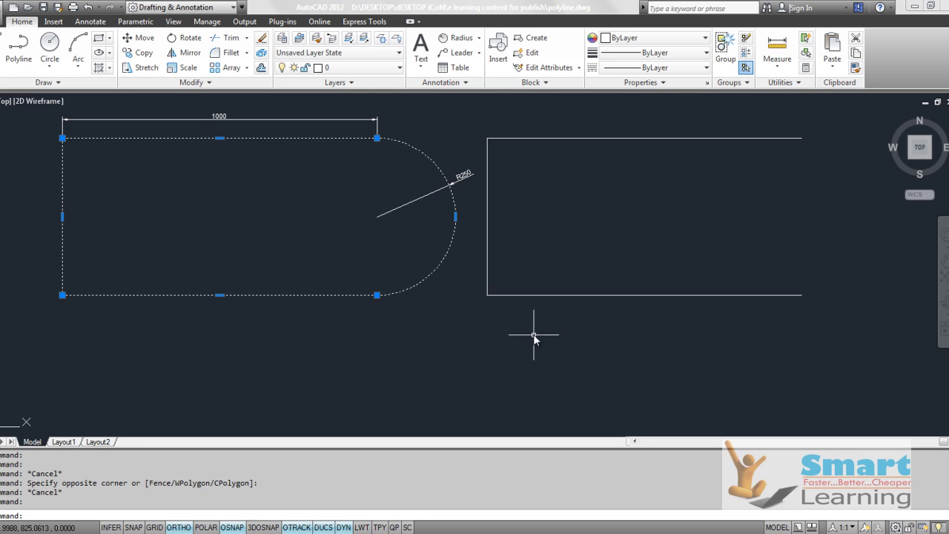
Clear the selection and pan to empty space below the existing shapes.
key("Escape")
key("Escape")
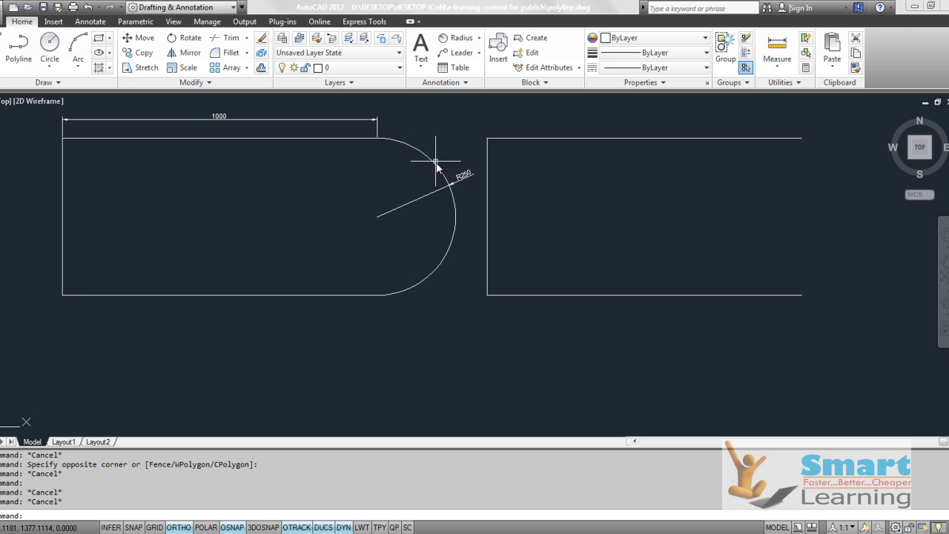
mouse_move(440, 171)
scroll(364, 254, "down", 2)
middle_click_drag(403, 301, 395, 233)
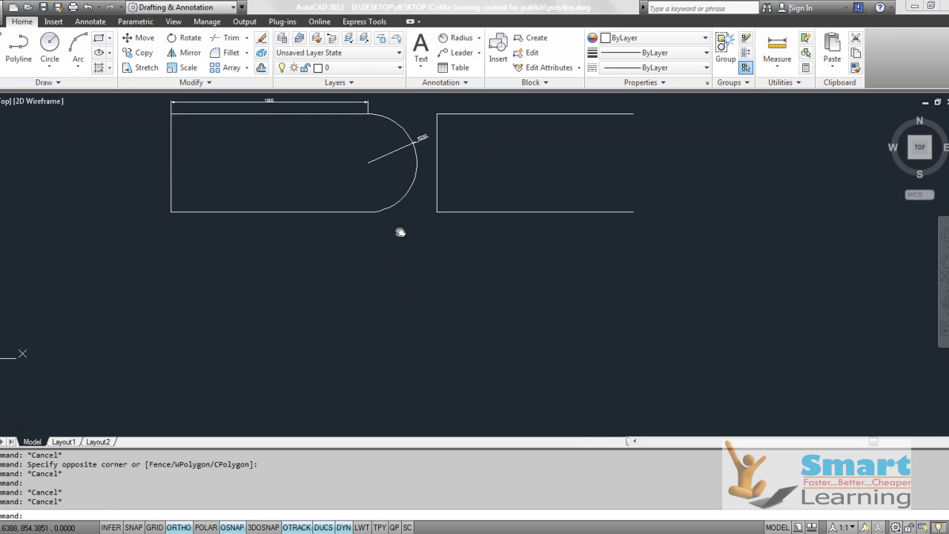
Start a polyline with a 750-long straight edge followed by a 500 arc.
left_click(28, 48)
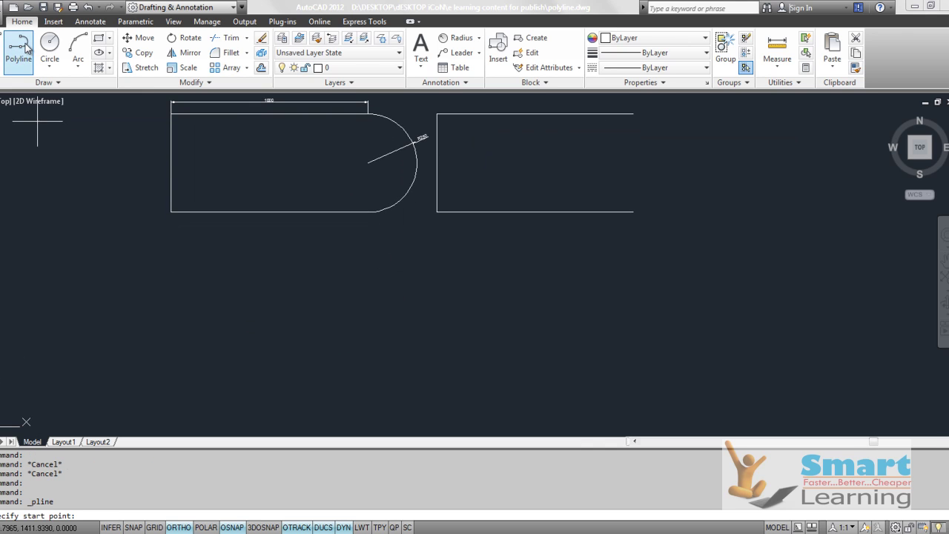
left_click(242, 335)
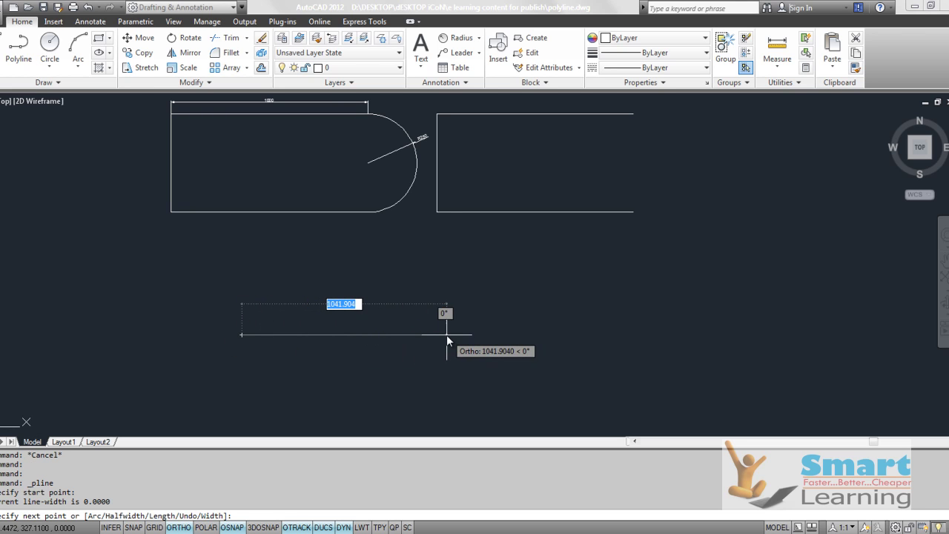
type("750")
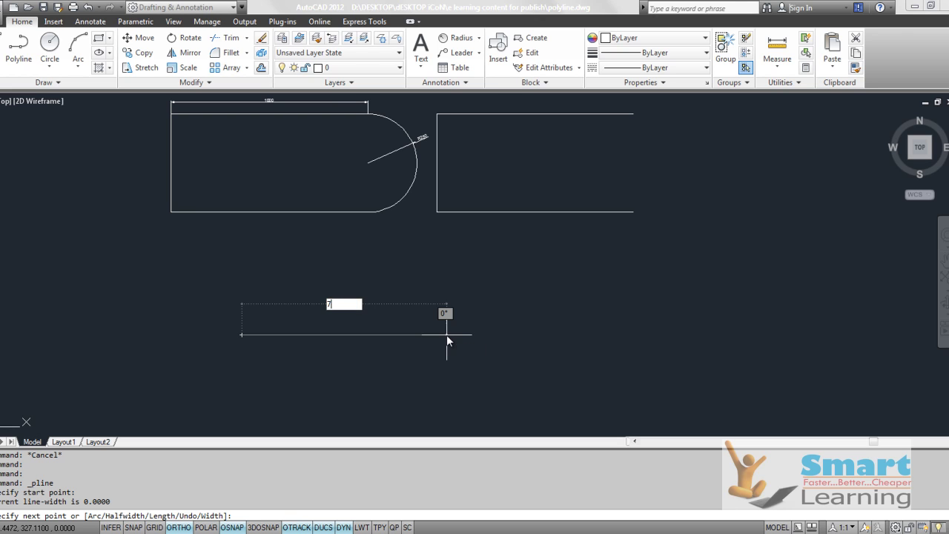
key("Return")
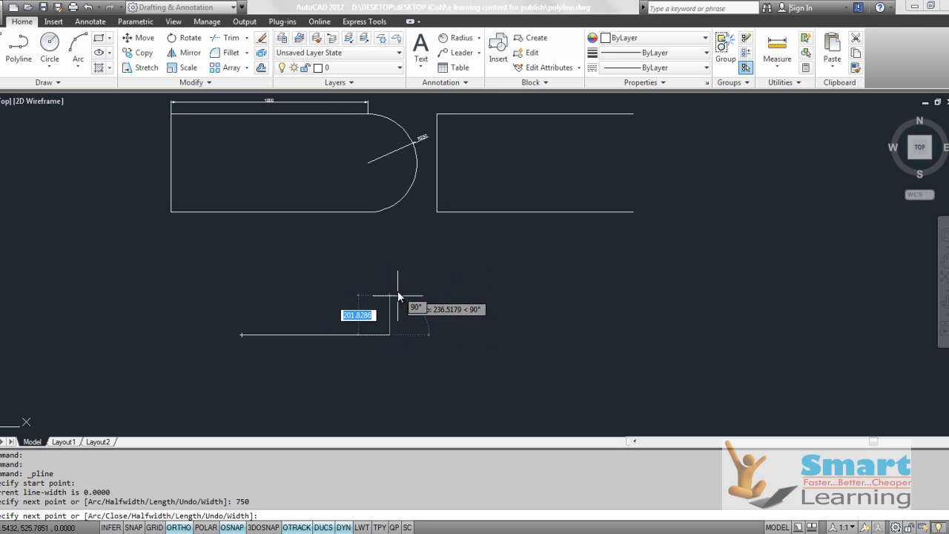
right_click(399, 258)
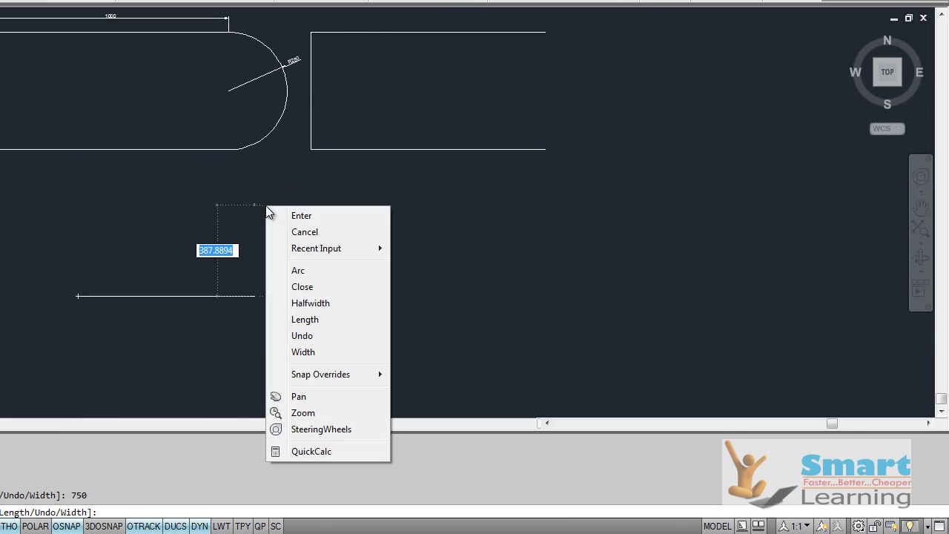
left_click(307, 272)
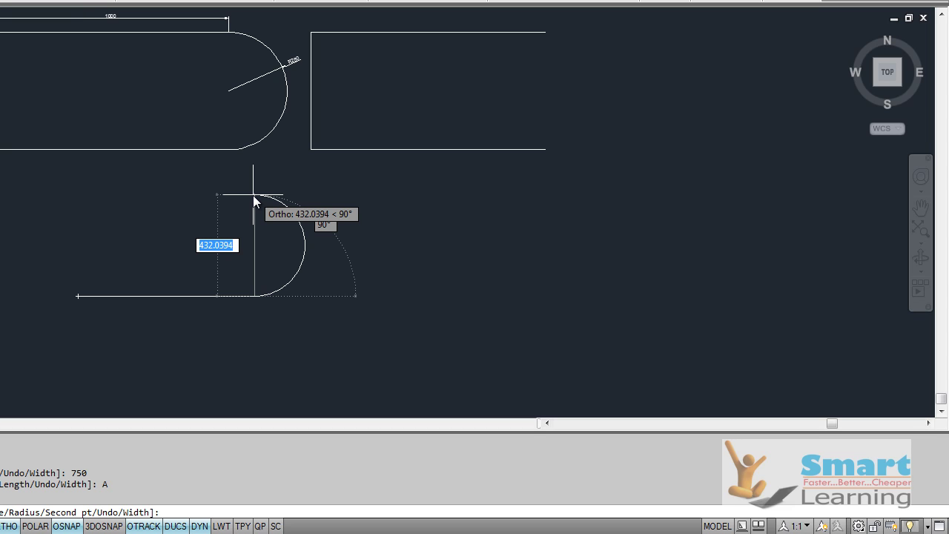
type("500")
key("Return")
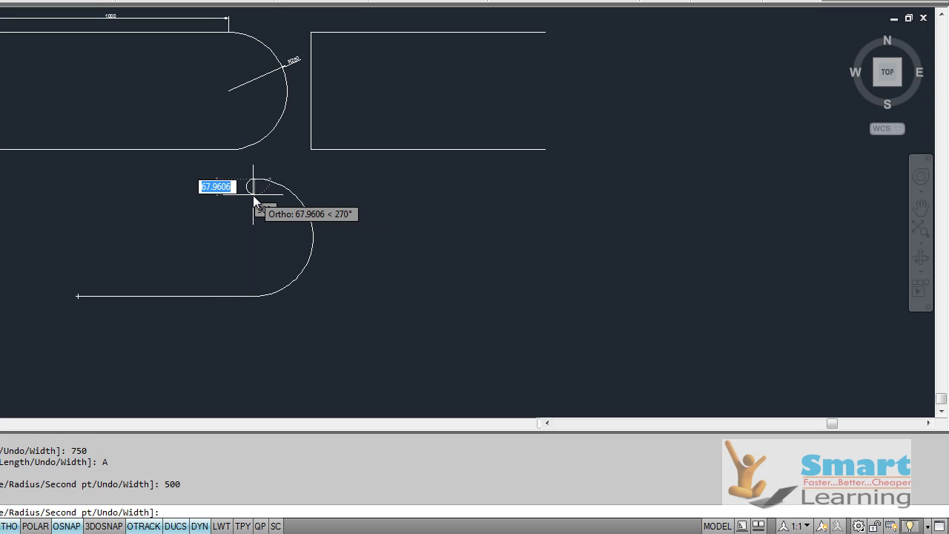
Switch back to line segments and close the D shape at its start point.
right_click(108, 201)
left_click(151, 348)
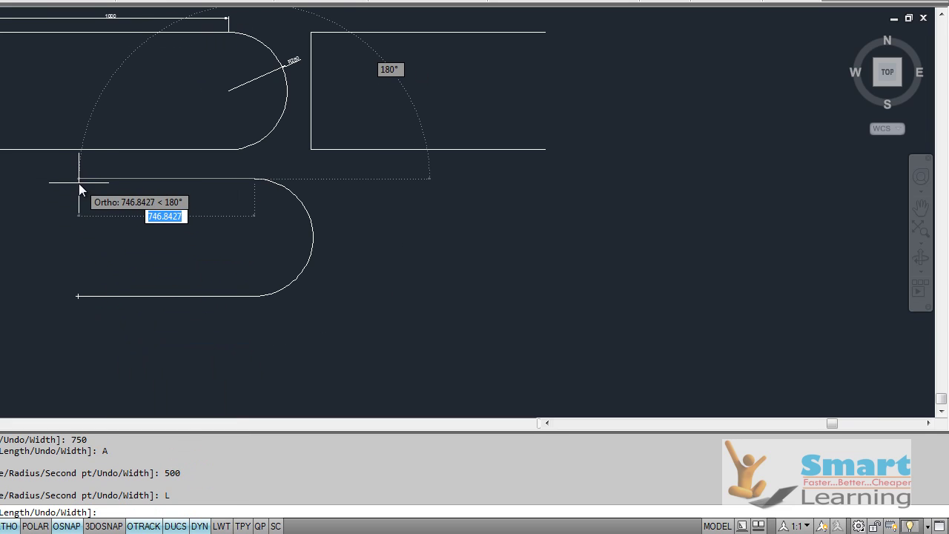
mouse_move(78, 296)
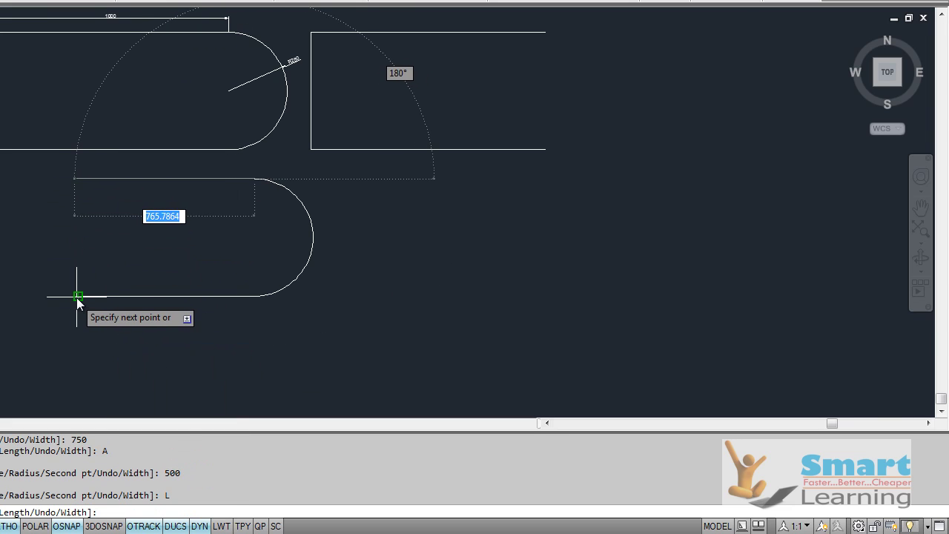
left_click(77, 185)
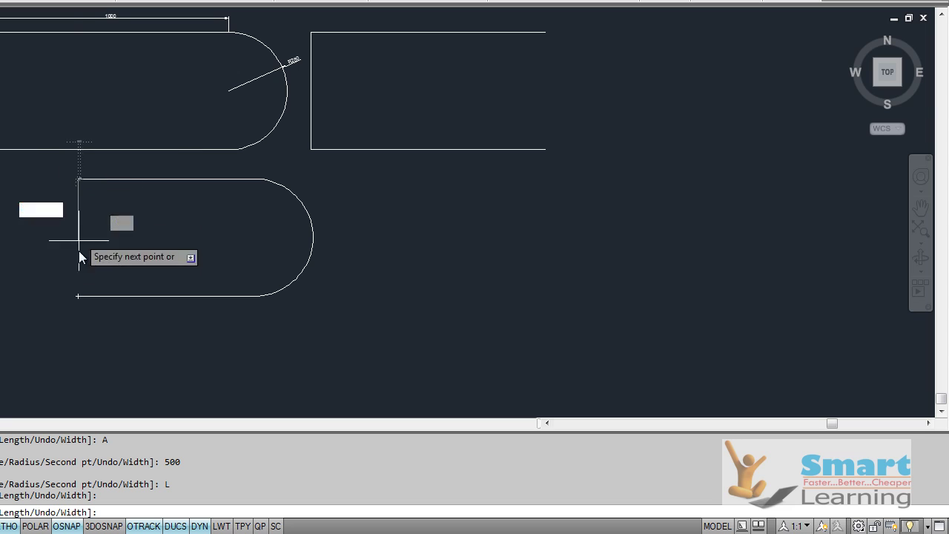
left_click(82, 298)
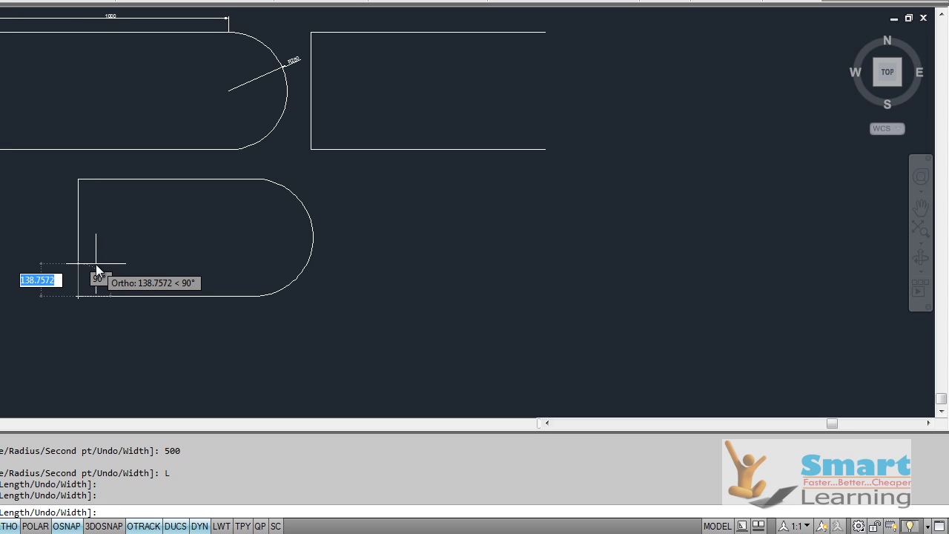
key("Escape")
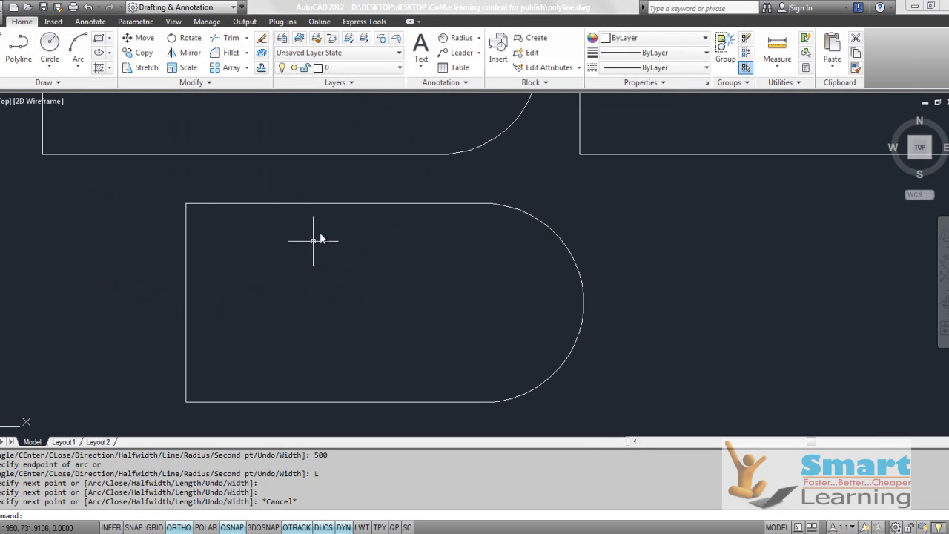
Select the new D shape and zoom out to frame both D shapes.
left_click(334, 203)
mouse_move(334, 203)
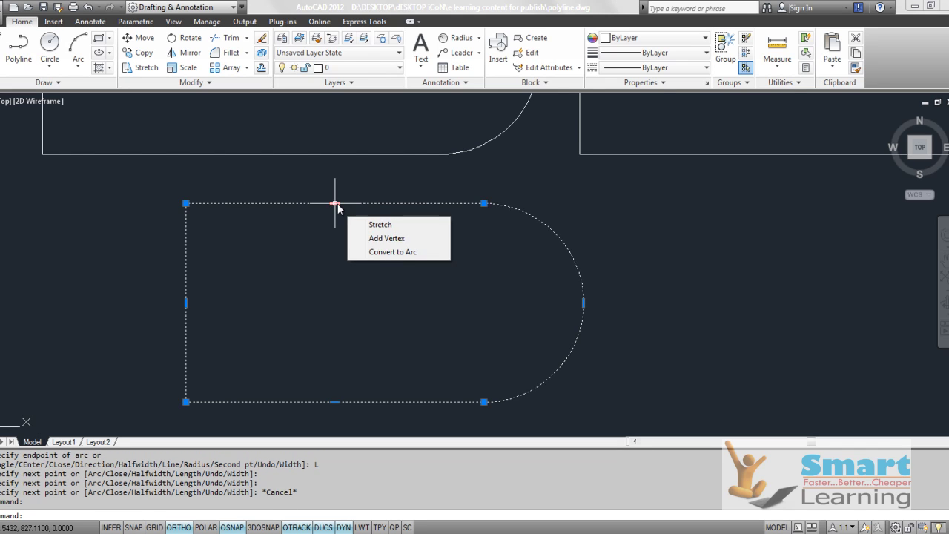
left_click(157, 325)
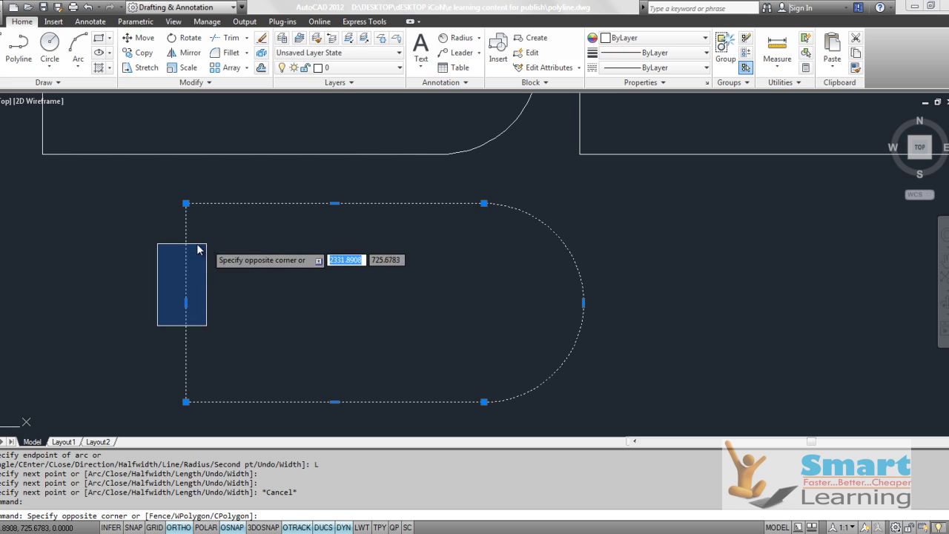
left_click(144, 257)
scroll(205, 258, "down", 2)
mouse_move(297, 267)
middle_mouse_down()
mouse_move(189, 218)
mouse_move(112, 248)
middle_mouse_up()
scroll(279, 248, "down", 2)
middle_click_drag(313, 248, 341, 274)
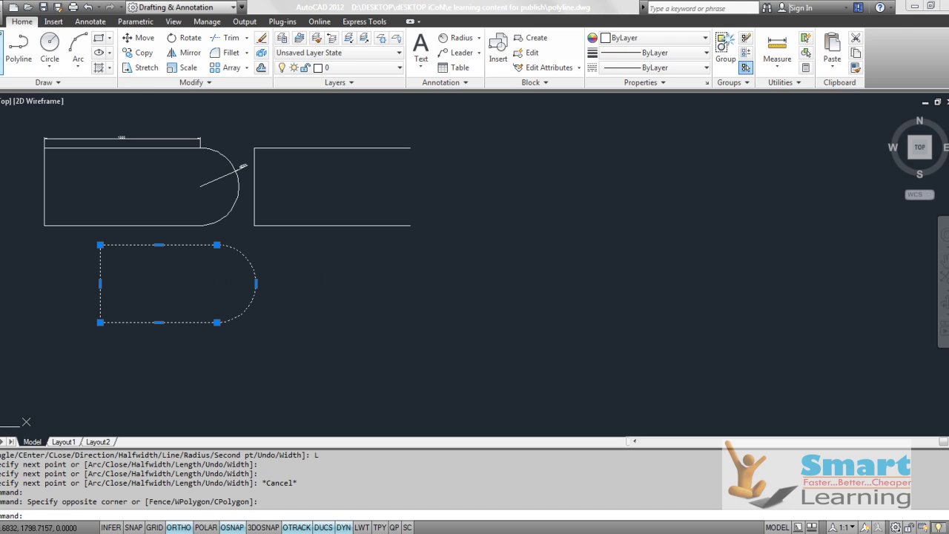
left_click(11, 61)
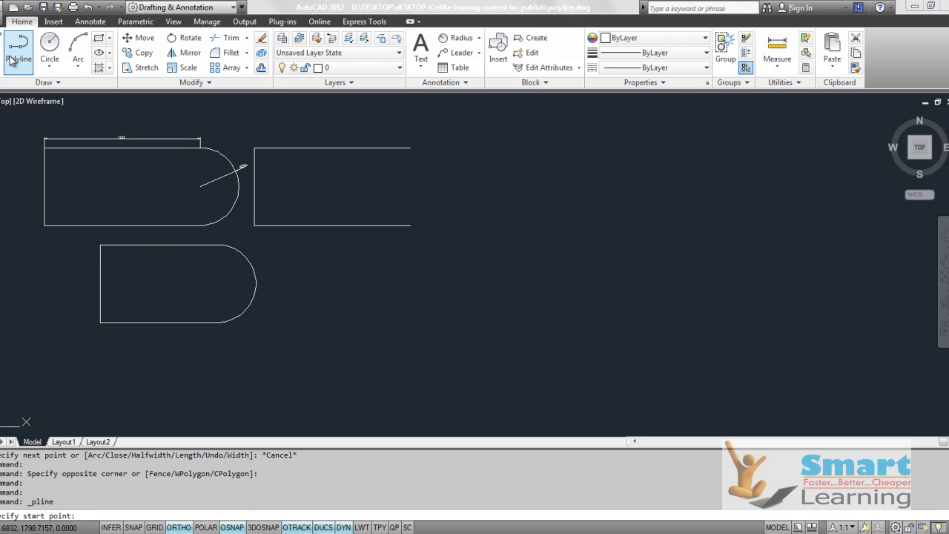
Draw a 1500-long polyline with start and end width 50, then reframe the view.
left_click(388, 317)
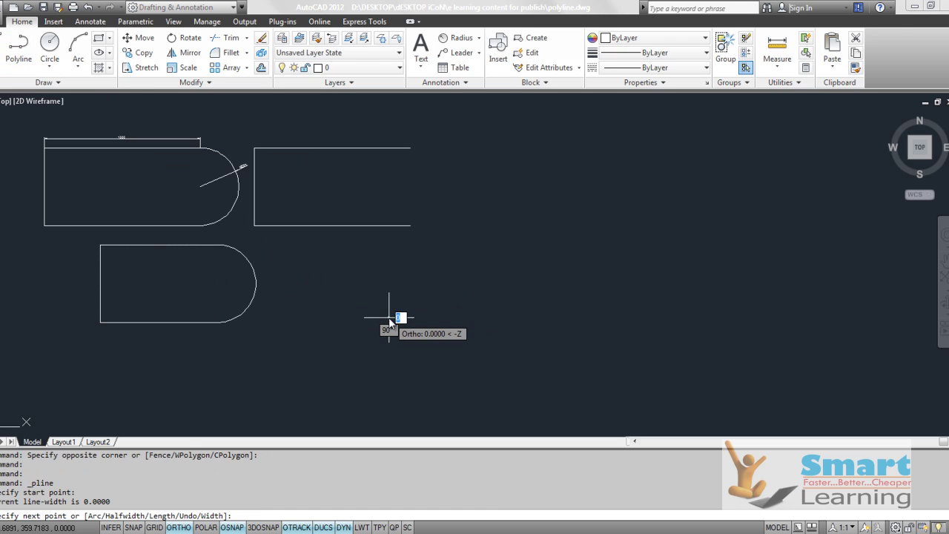
right_click(572, 309)
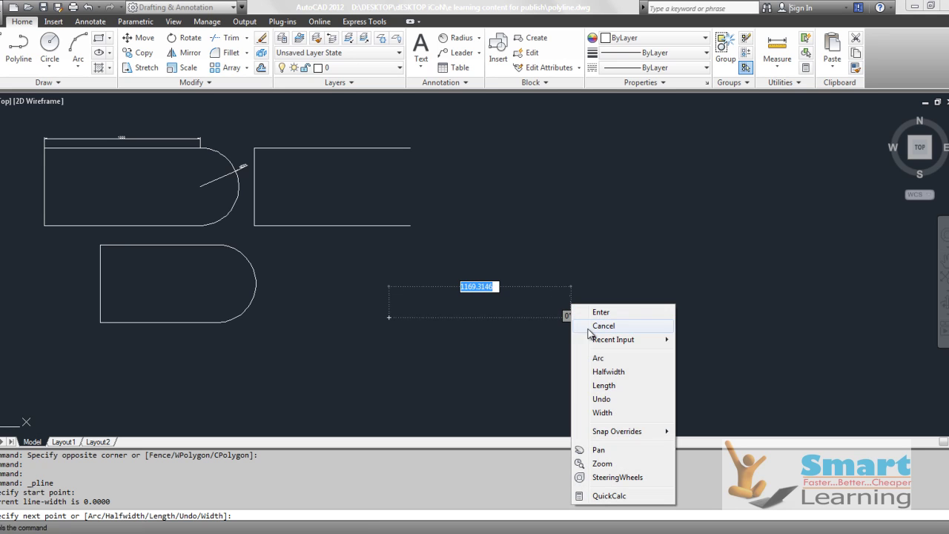
left_click(607, 416)
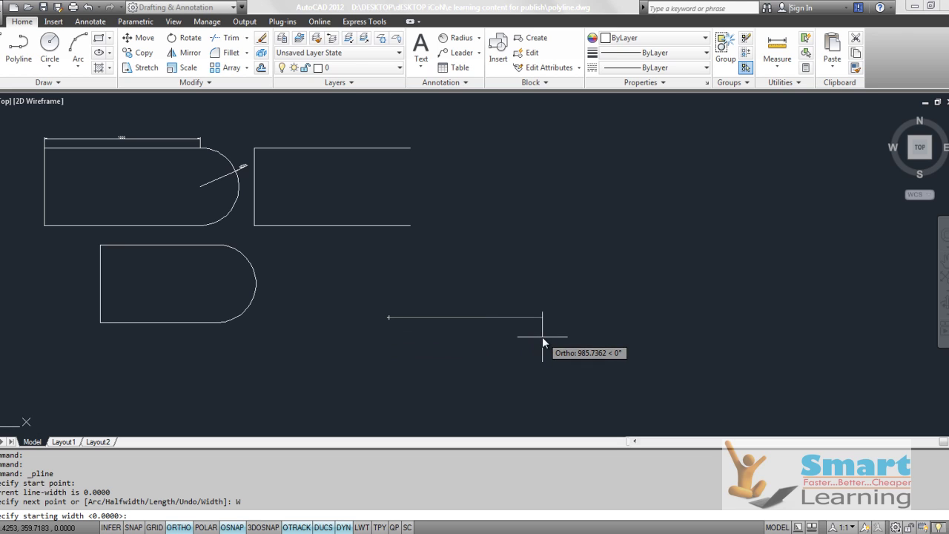
type("50")
key("Return")
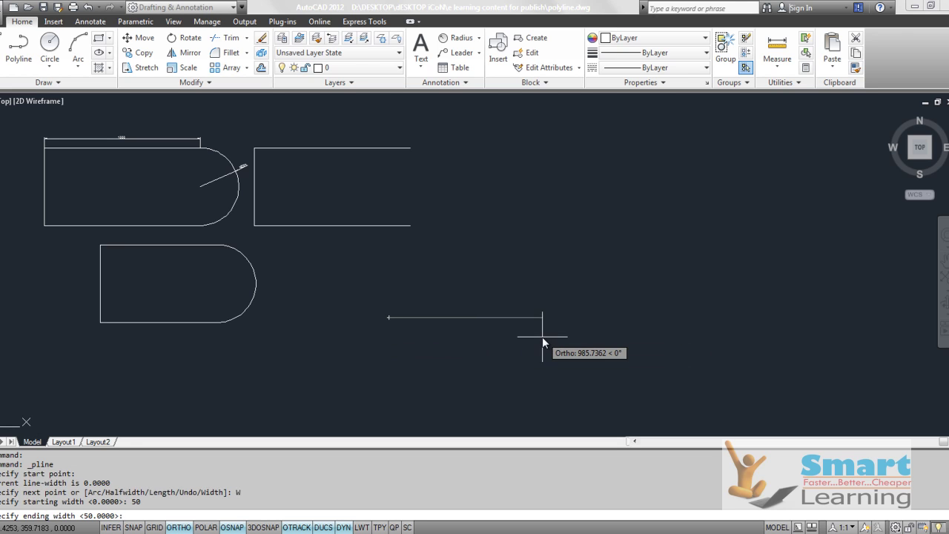
type("50")
key("Return")
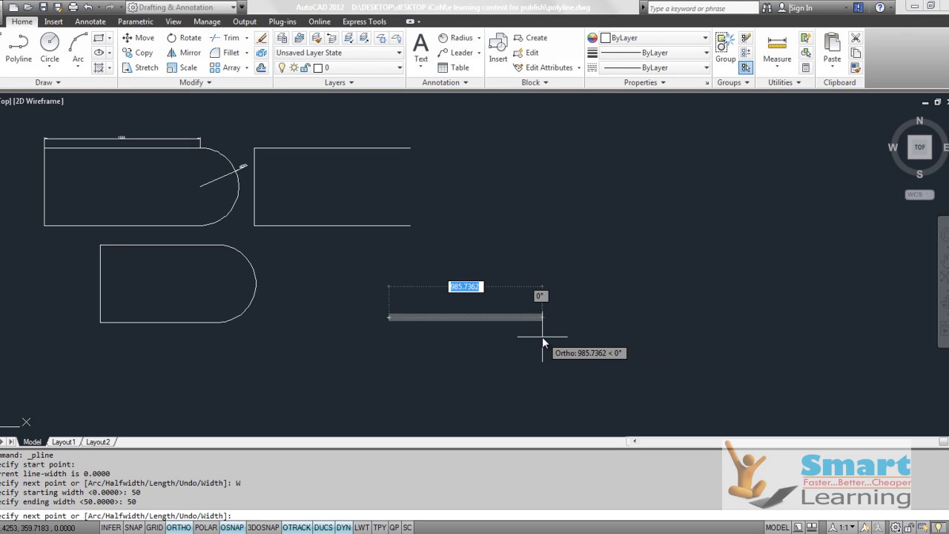
type("1500")
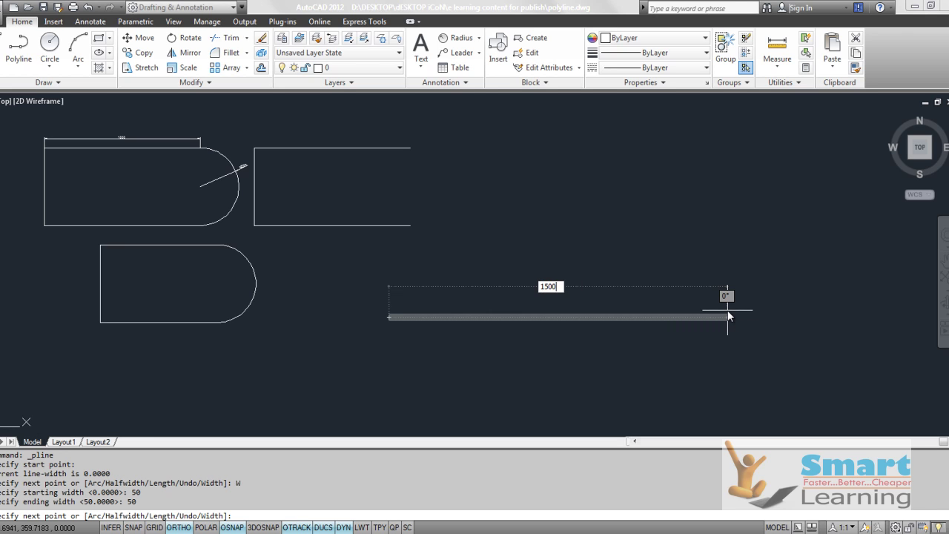
key("Return")
key("Return")
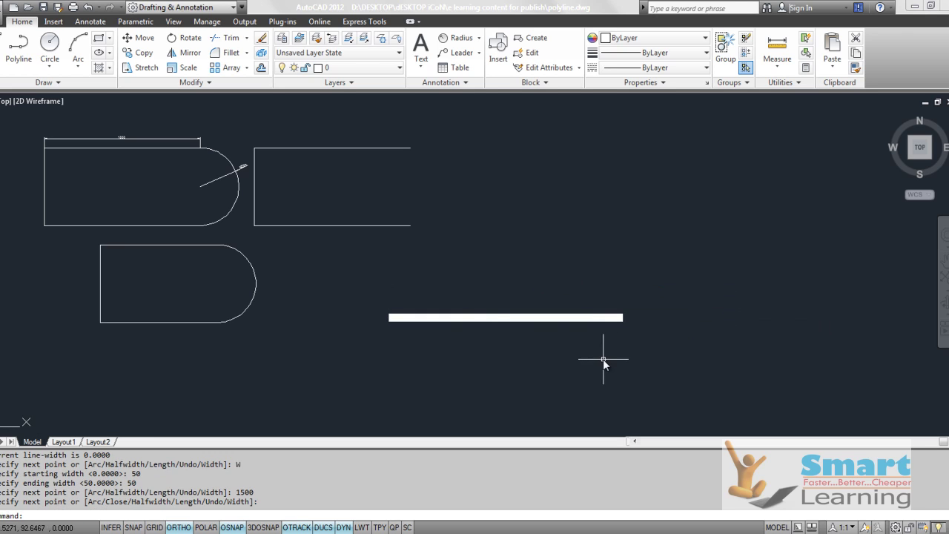
scroll(622, 322, "up", 3)
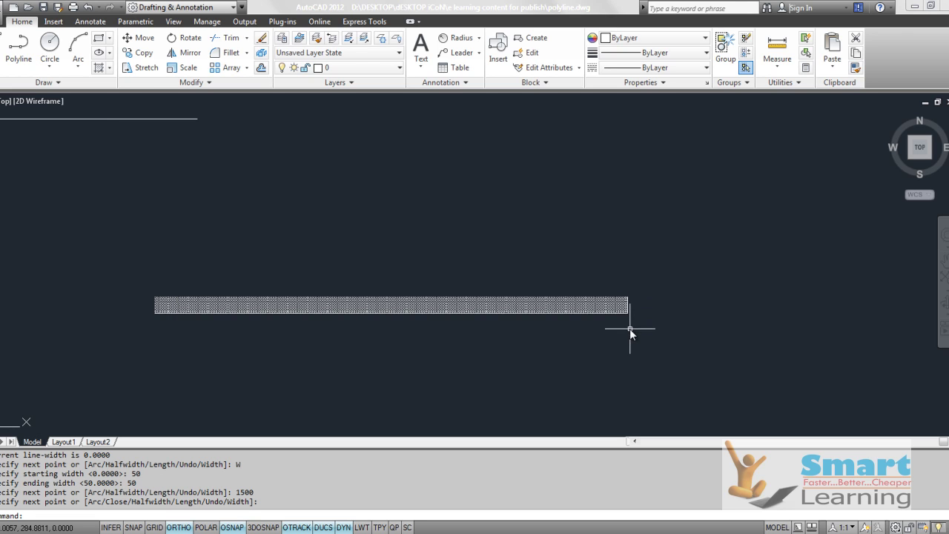
scroll(617, 271, "down", 2)
middle_click_drag(615, 339, 637, 330)
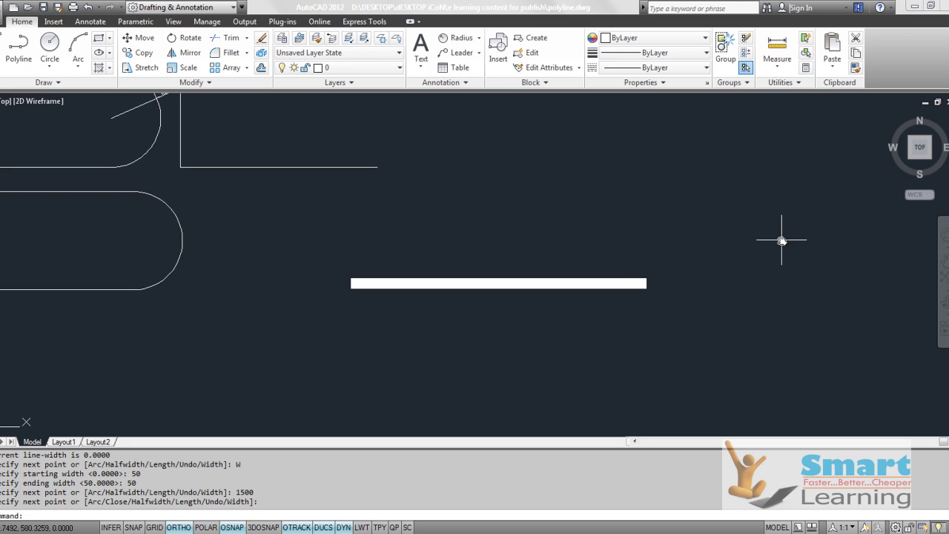
LIST the wide polyline to confirm constant width 50 and length 1500.
type("LIS")
key("Return")
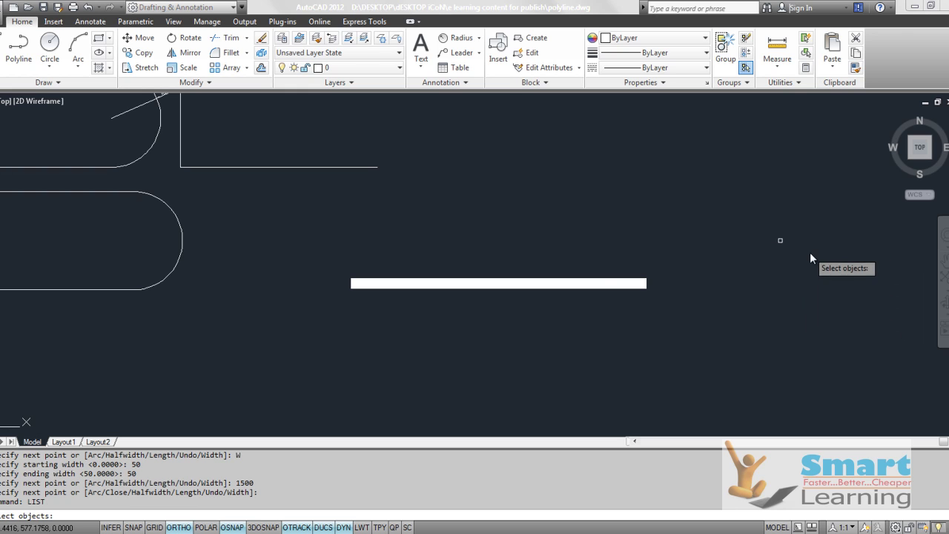
left_click(591, 281)
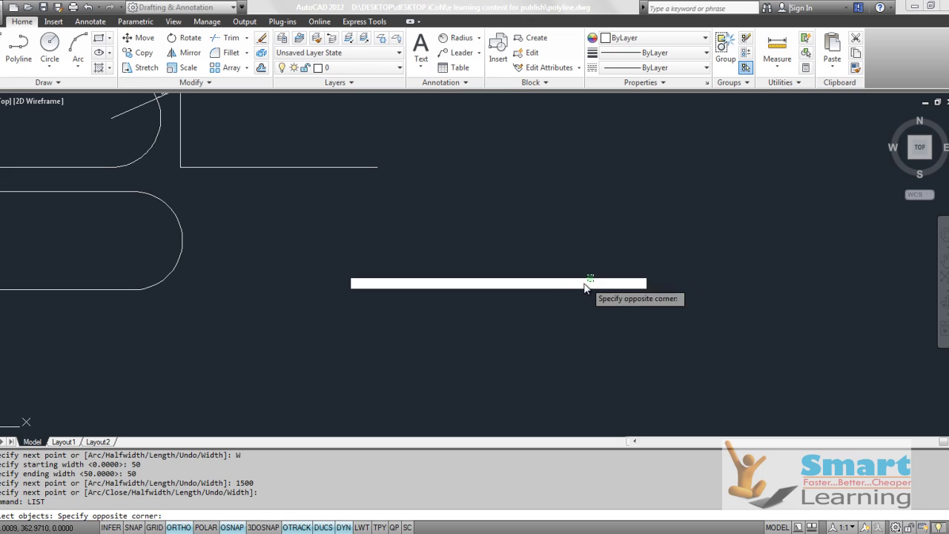
left_click(573, 290)
key("Return")
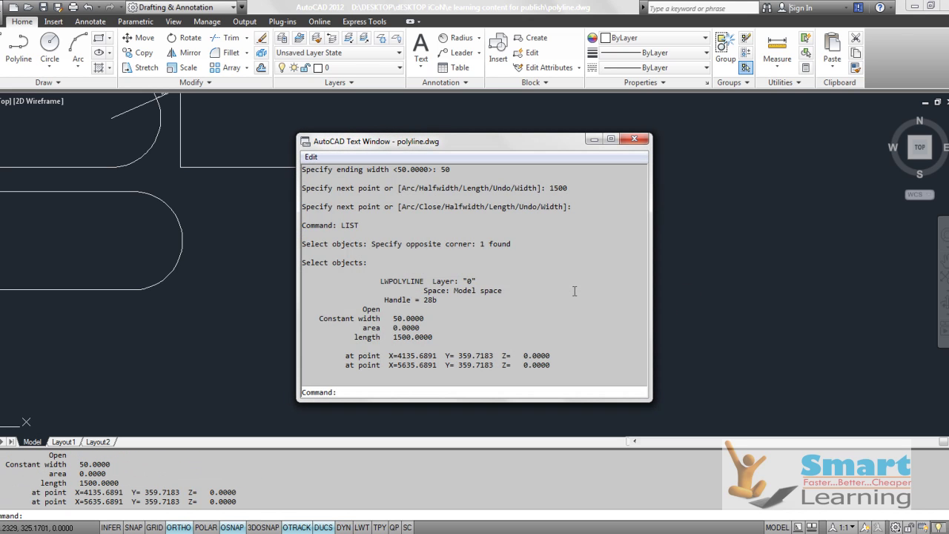
left_click_drag(314, 318, 428, 321)
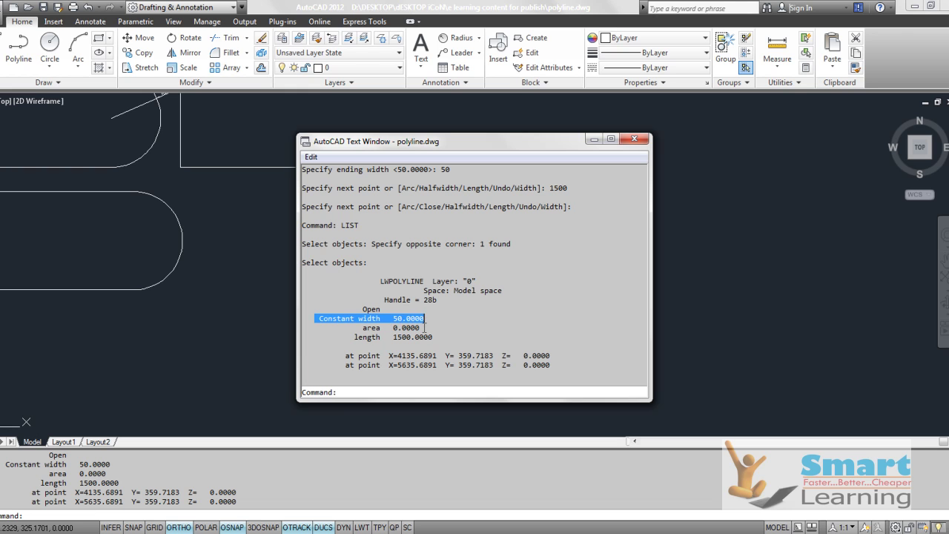
left_click_drag(349, 337, 438, 334)
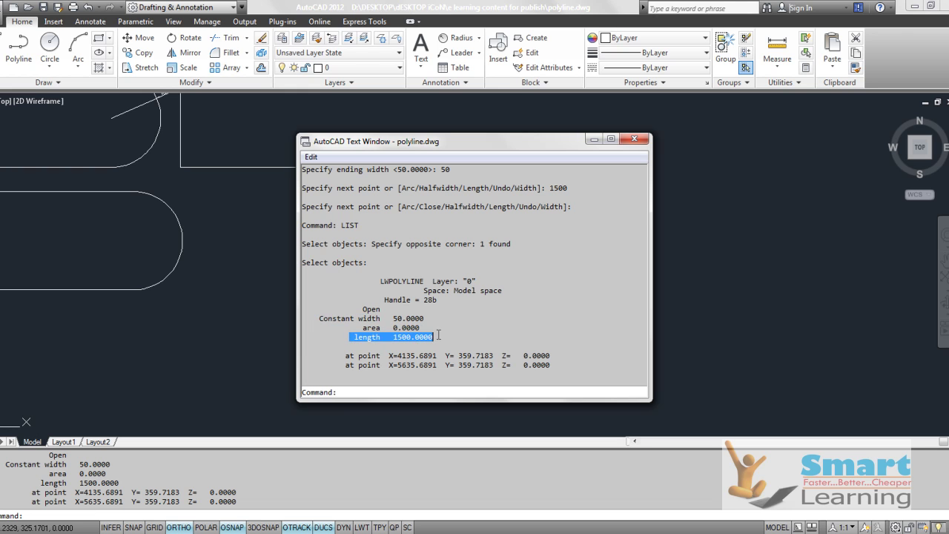
left_click(632, 139)
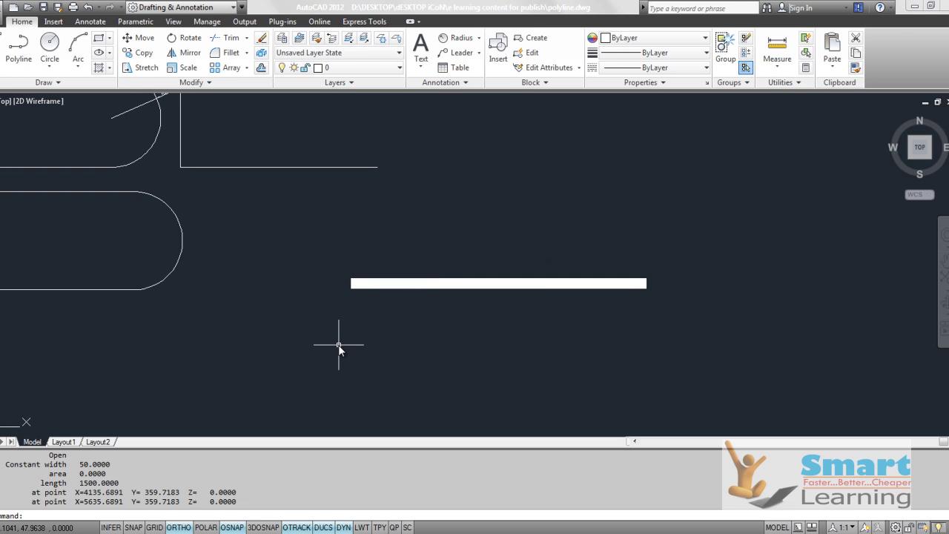
Draw a 1500-long polyline below the first, tapering from width 75 to 25.
left_click(18, 46)
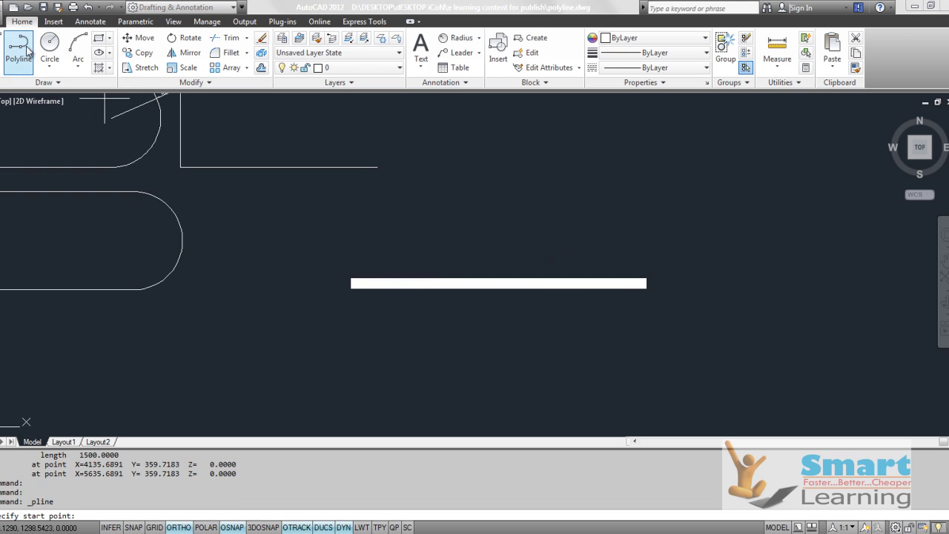
left_click(357, 354)
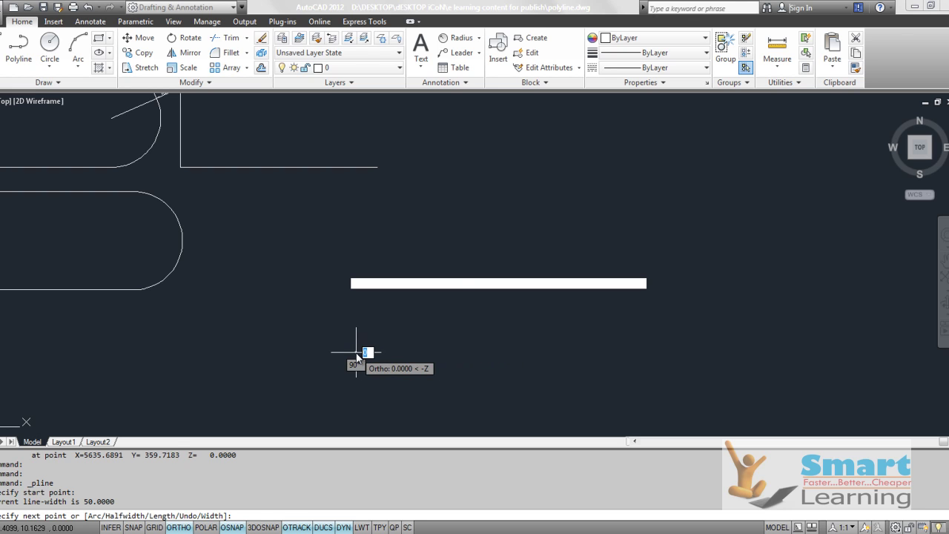
right_click(356, 355)
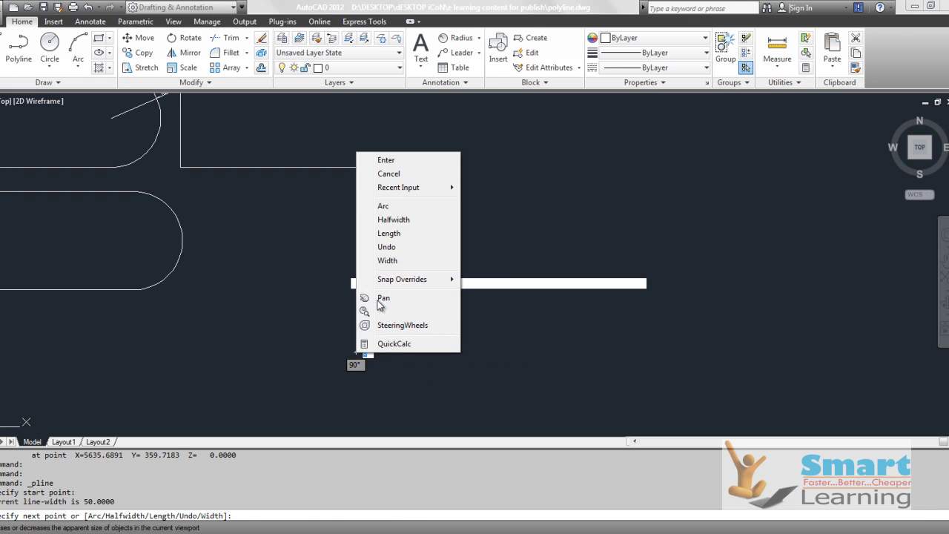
left_click(408, 261)
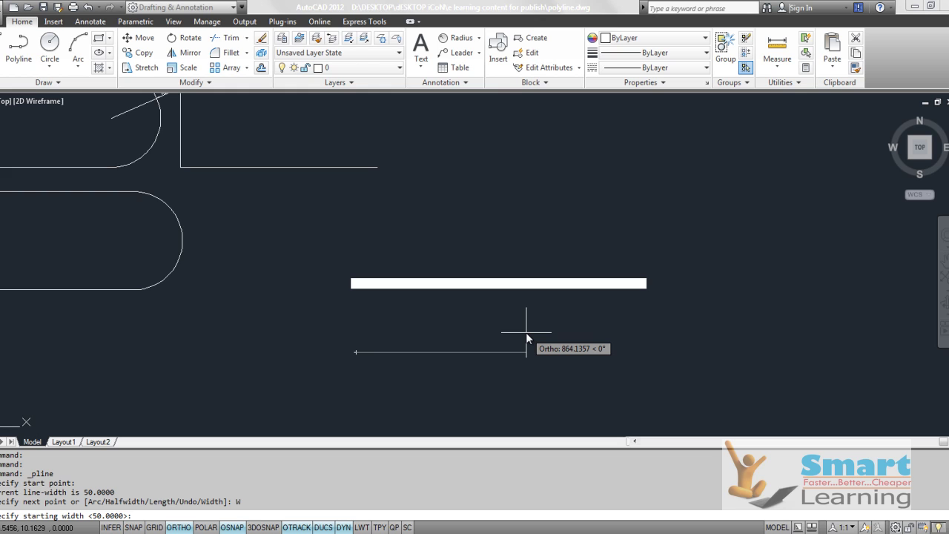
type("75")
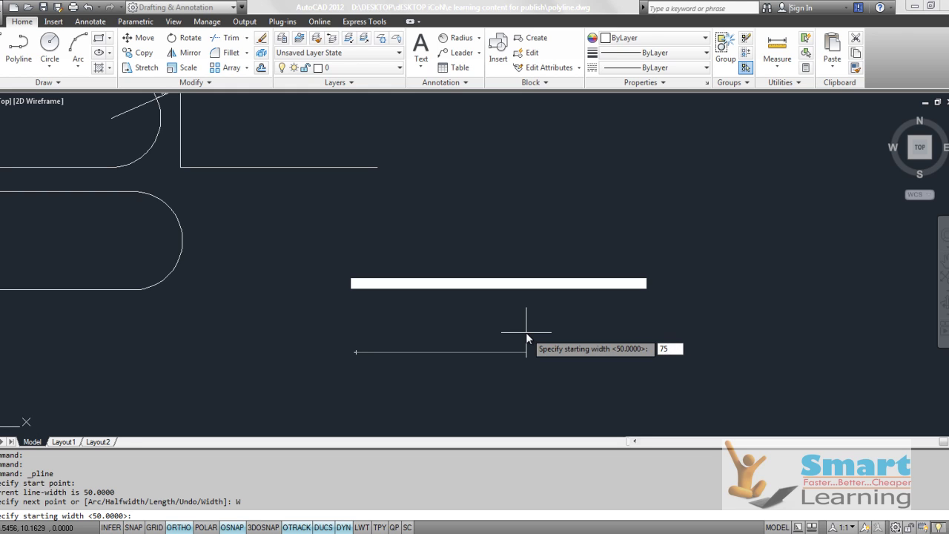
key("Return")
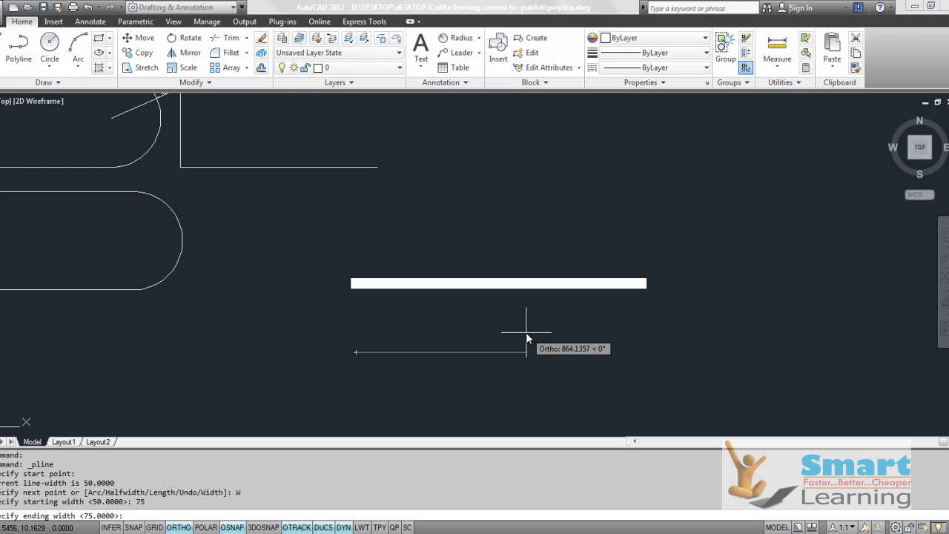
type("25")
key("Return")
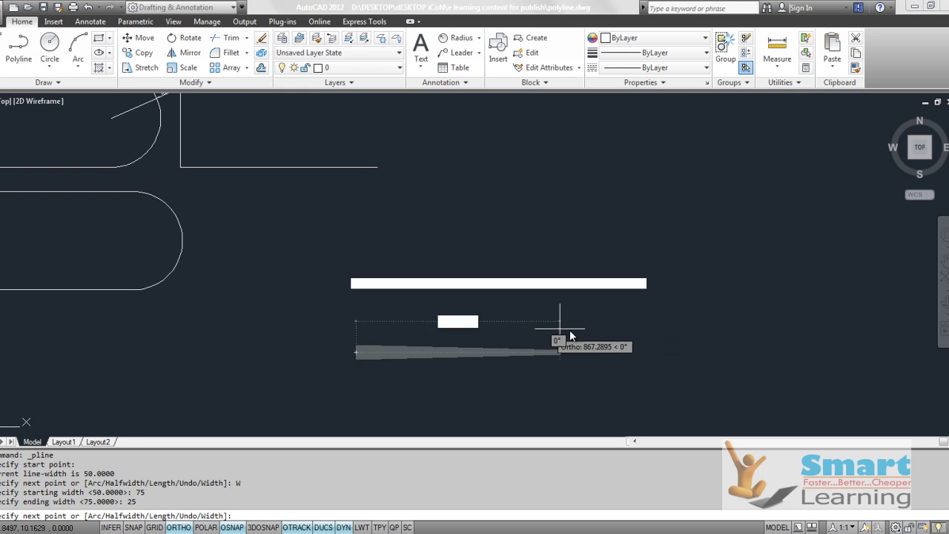
type("1")
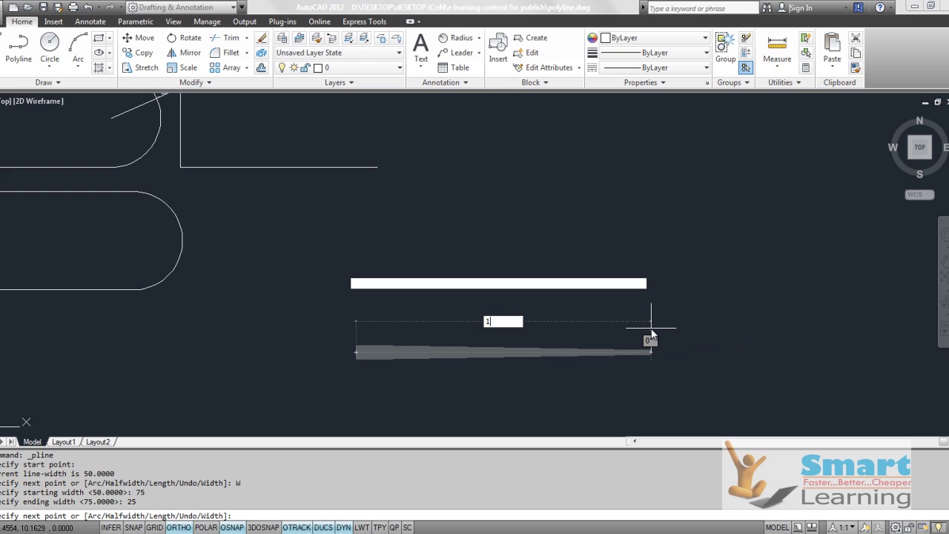
type("500")
key("Return")
key("Return")
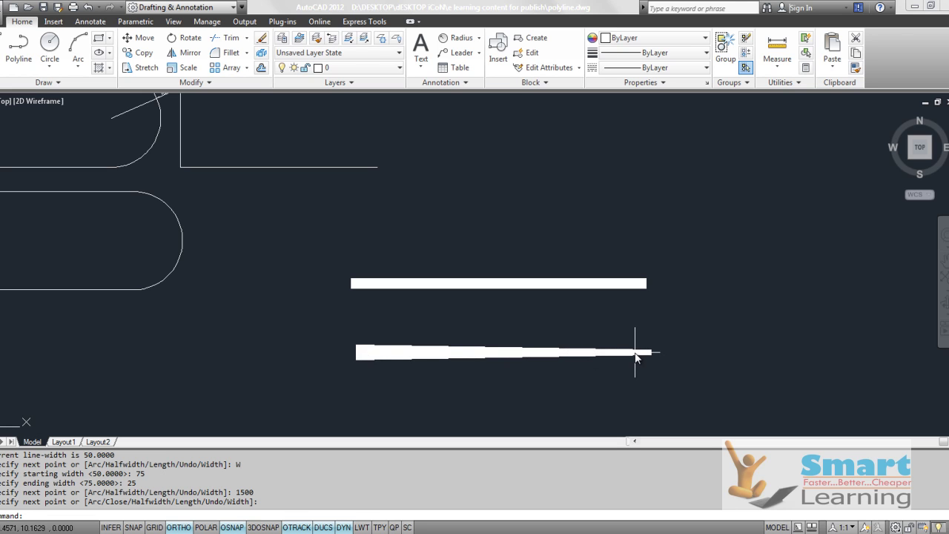
LIST the tapered polyline to check starting width 75, ending width 25, length 1500.
type("LI")
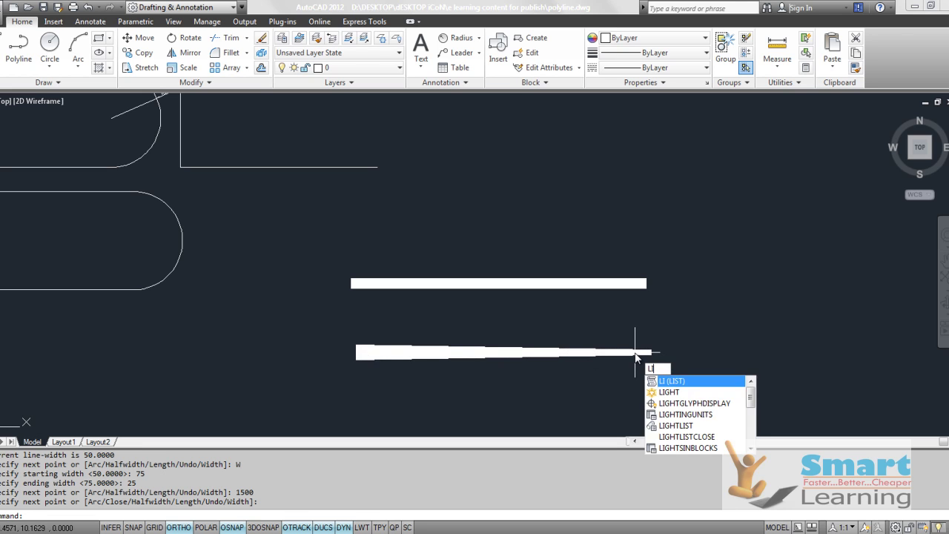
type("st")
key("Return")
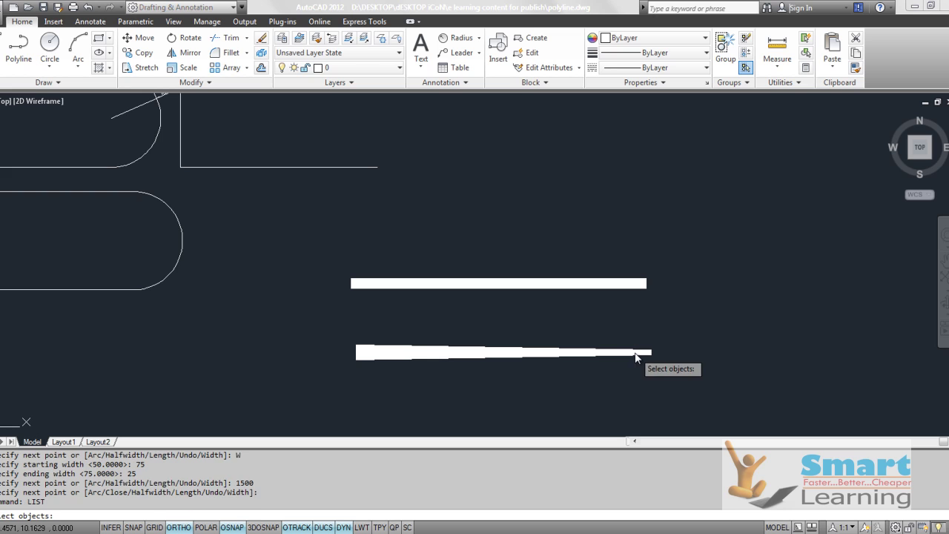
left_click(593, 341)
left_click(569, 362)
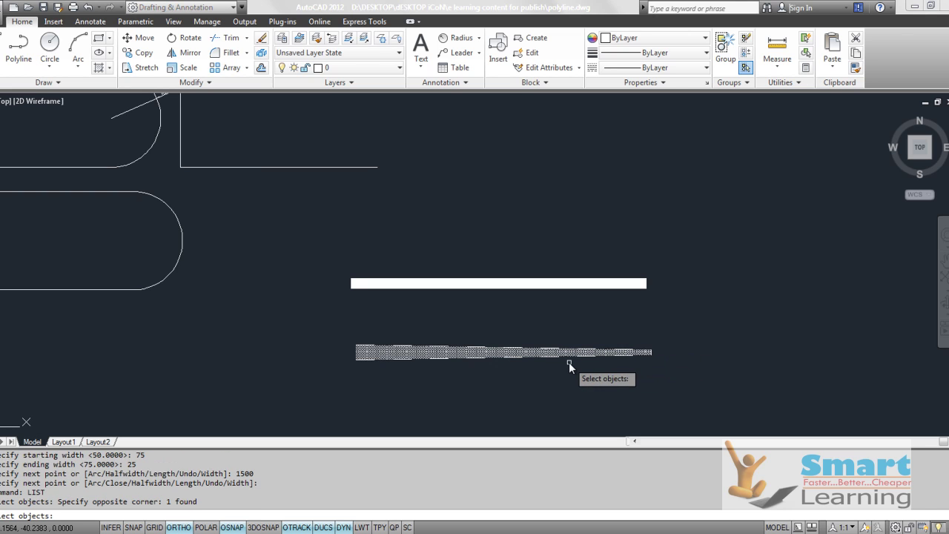
key("Return")
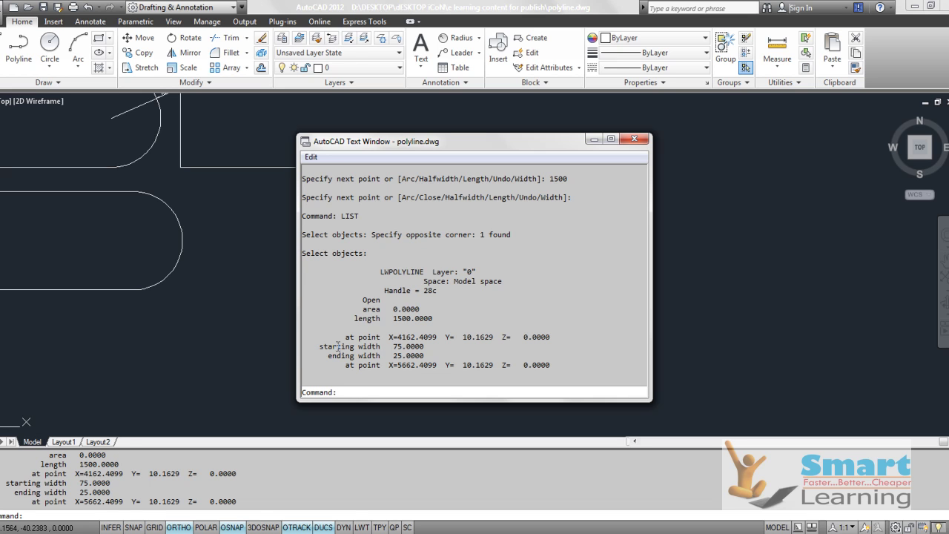
mouse_move(319, 346)
left_mouse_down()
mouse_move(428, 349)
mouse_move(350, 364)
mouse_move(328, 364)
mouse_move(331, 356)
left_mouse_up()
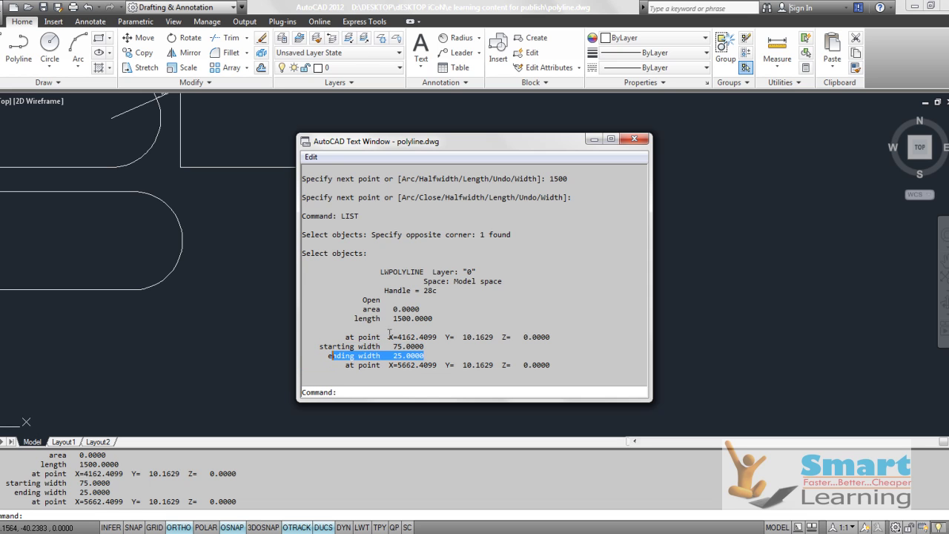
left_click(447, 320)
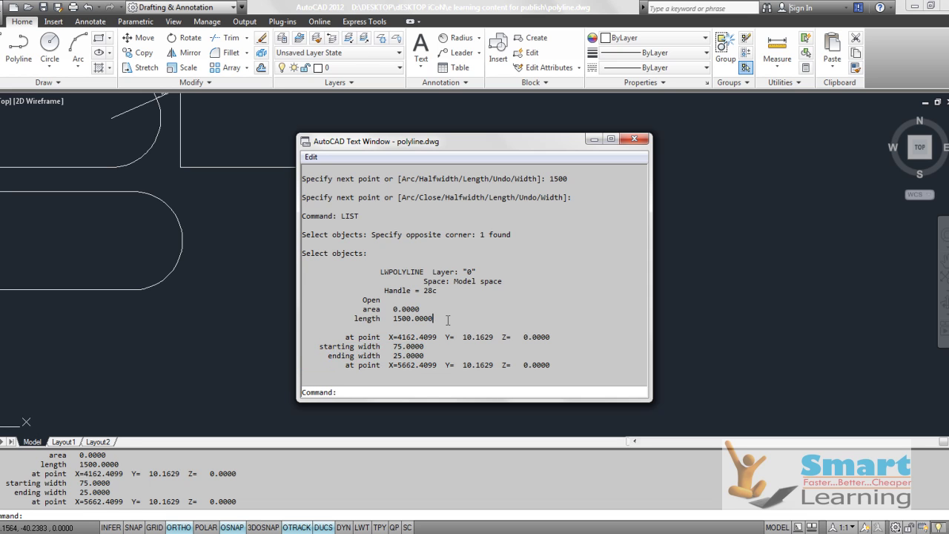
left_click(634, 139)
Draw a 750-long polyline above the others with half-widths 50 to 25, then start LIST.
mouse_move(509, 317)
middle_mouse_down()
mouse_move(445, 294)
mouse_move(407, 294)
middle_mouse_up()
scroll(407, 294, "up", 1)
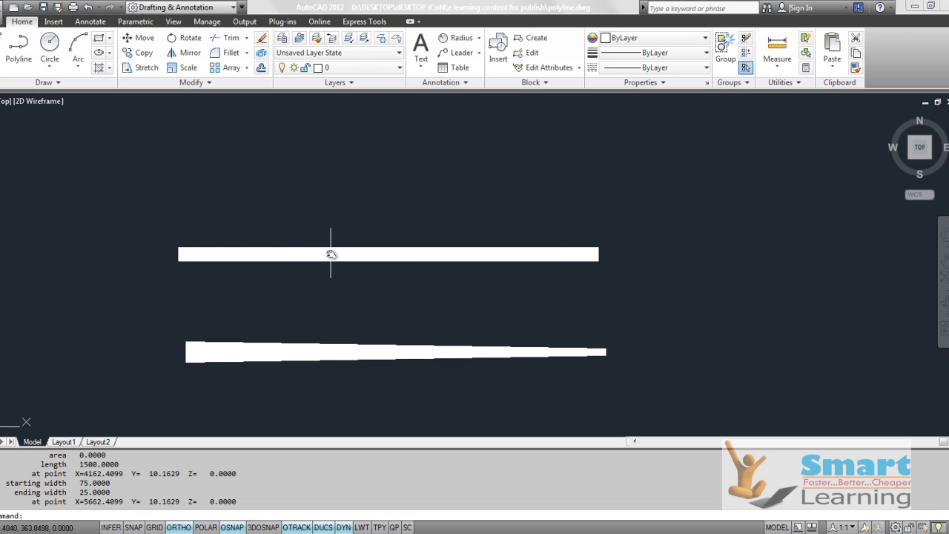
middle_click_drag(501, 294, 495, 314)
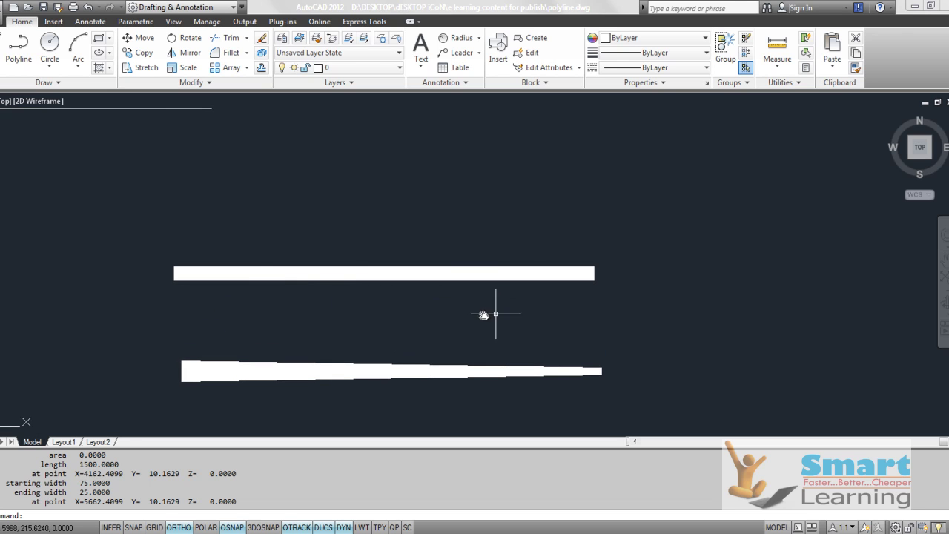
left_click(19, 49)
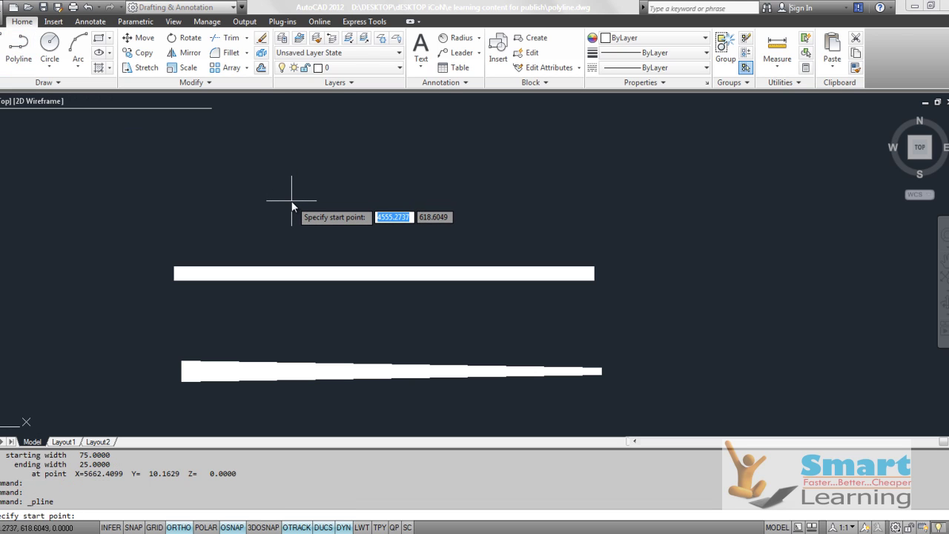
left_click(291, 200)
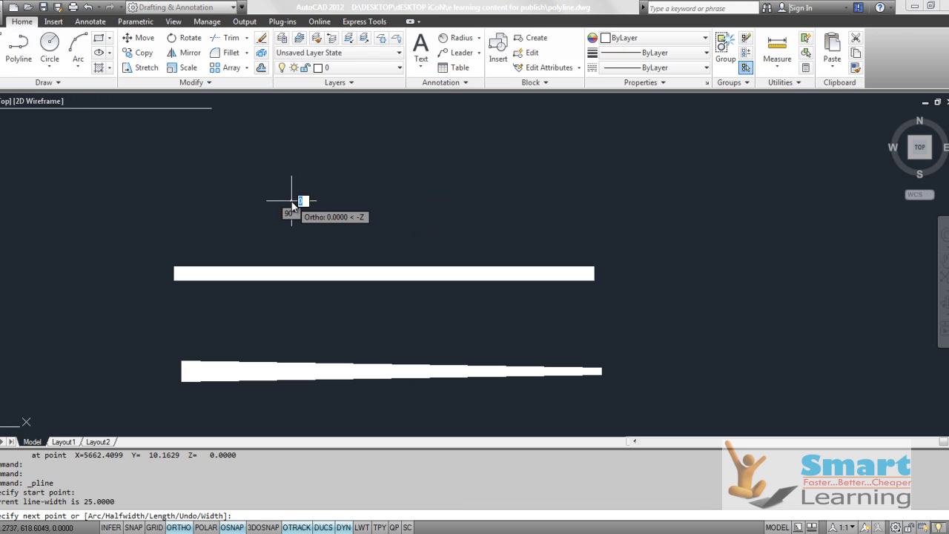
right_click(461, 197)
left_click(496, 264)
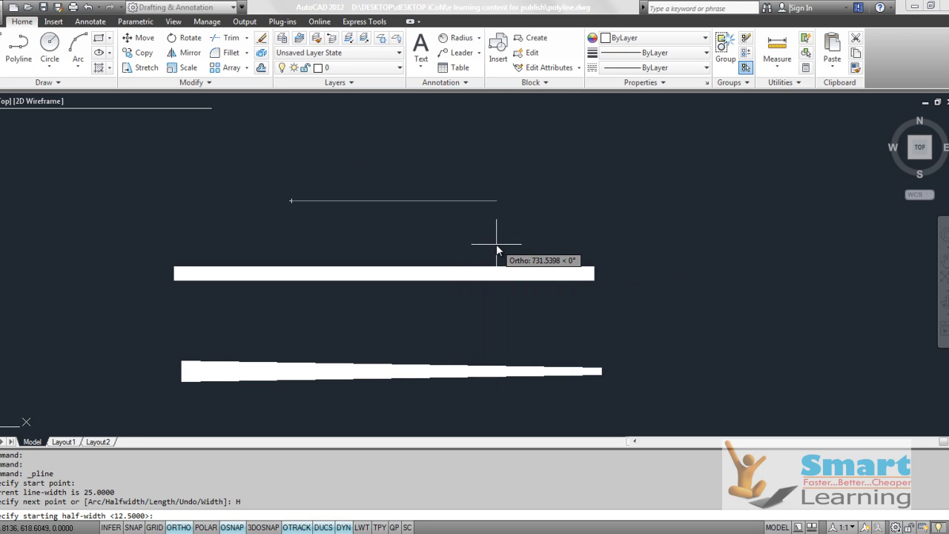
type("50")
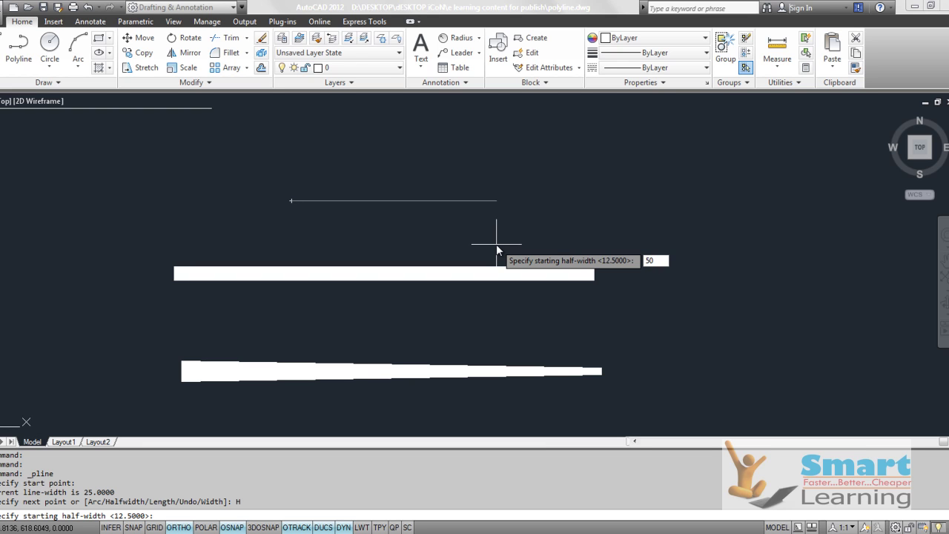
key("Return")
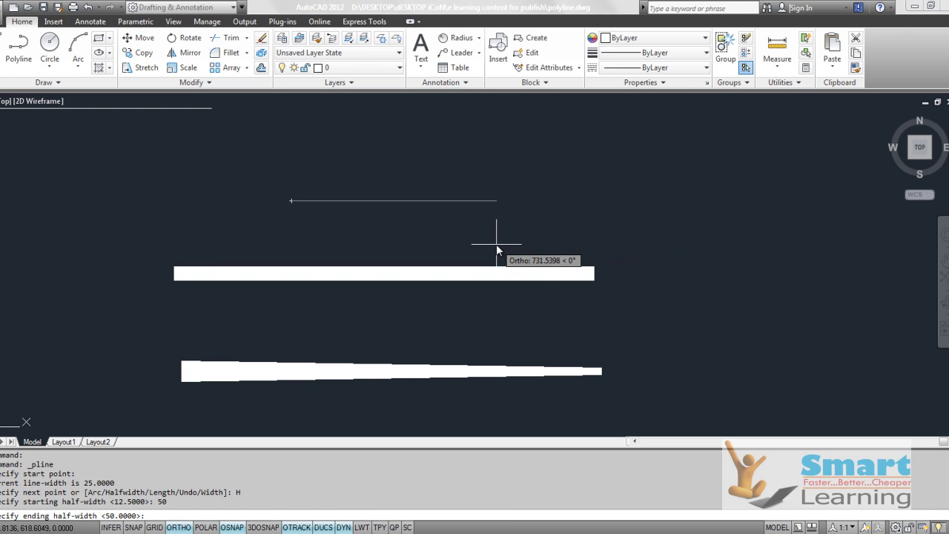
type("25")
key("Return")
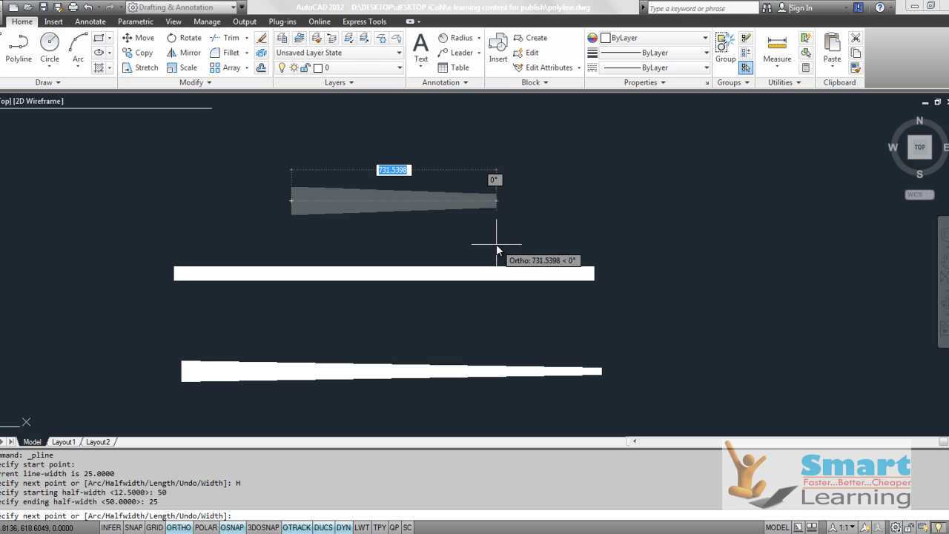
type("750")
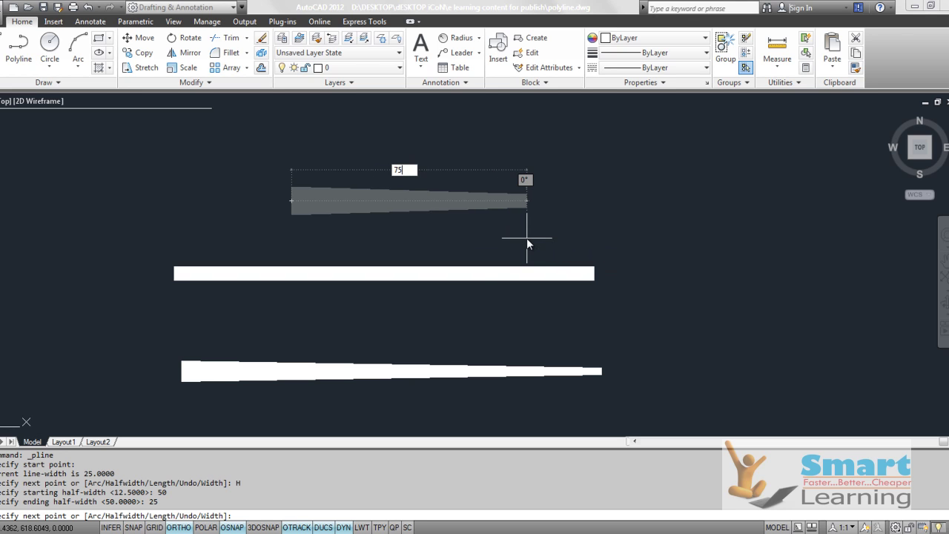
key("Return")
key("Return")
type("LIST")
key("Return")
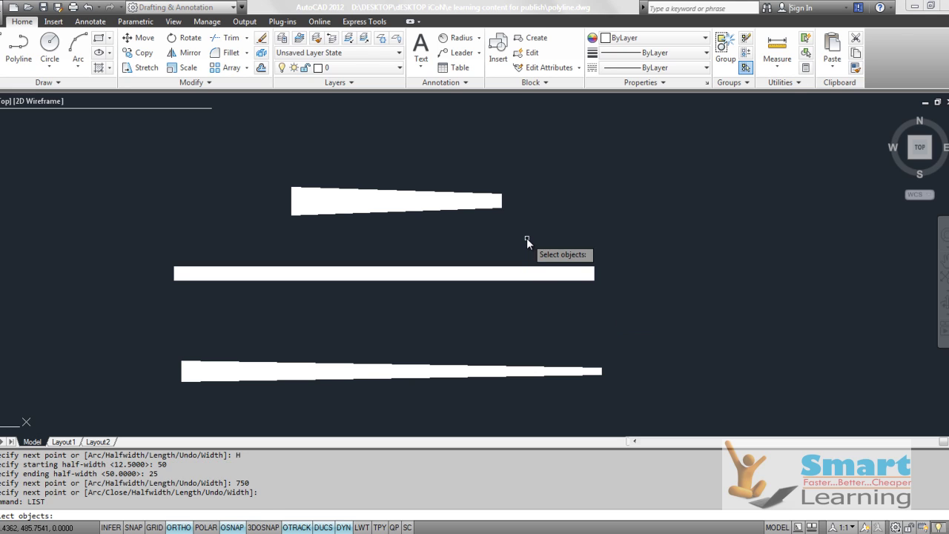
List the top polyline, confirming widths 100 to 50 and length 750, then pan the view.
left_click(461, 185)
left_click(437, 214)
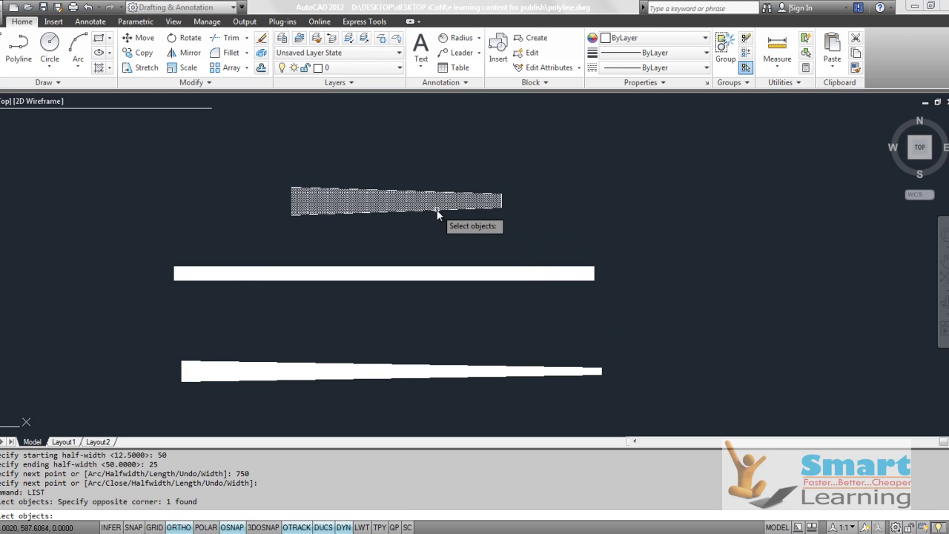
key("Return")
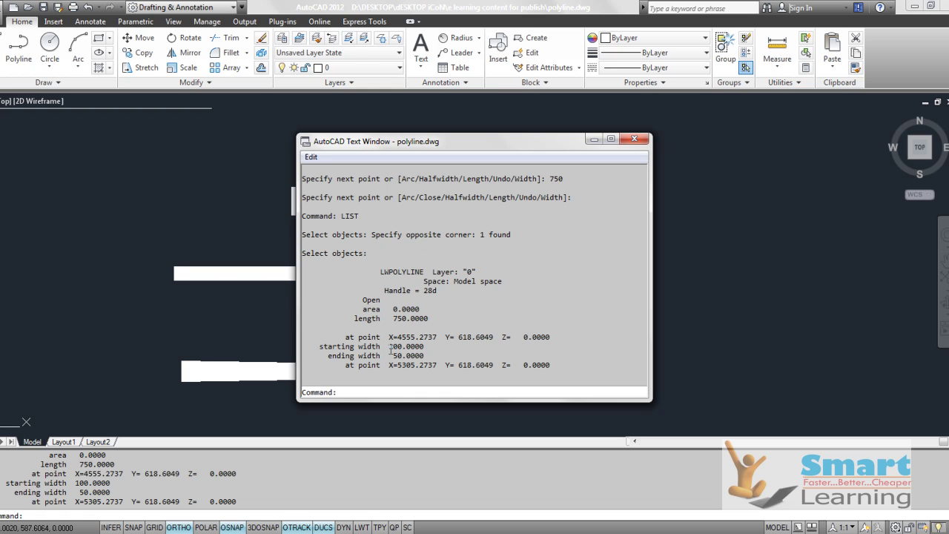
mouse_move(387, 346)
left_mouse_down()
mouse_move(425, 348)
mouse_move(389, 355)
left_mouse_up()
left_click(634, 140)
mouse_move(478, 245)
middle_mouse_down()
mouse_move(447, 268)
mouse_move(339, 264)
middle_mouse_up()
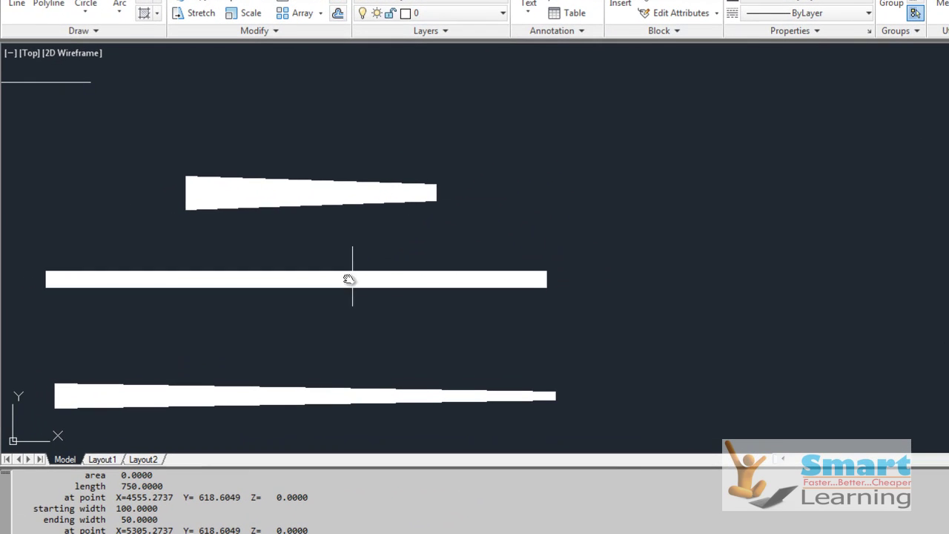
Draw a 50-wide polyline rising diagonally right of the middle bar, with Ortho off.
left_click(46, 4)
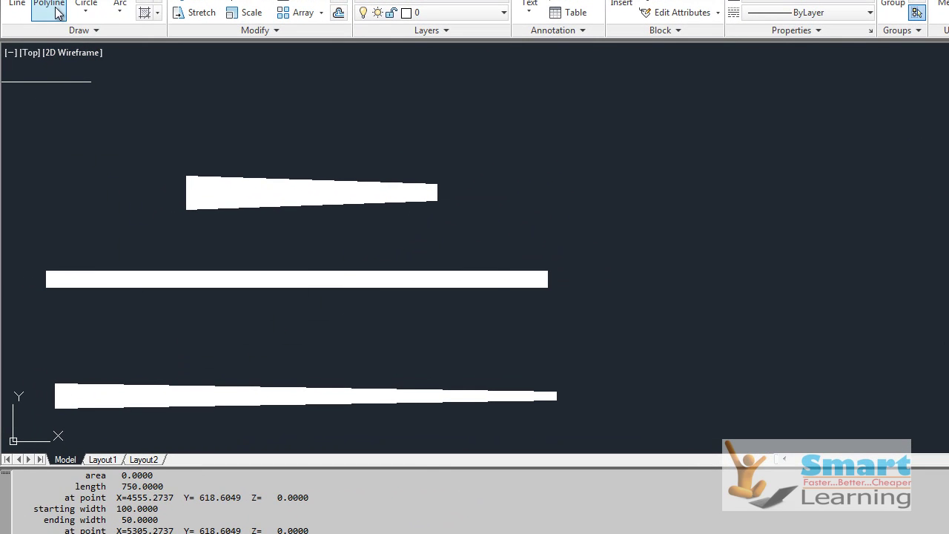
left_click(618, 280)
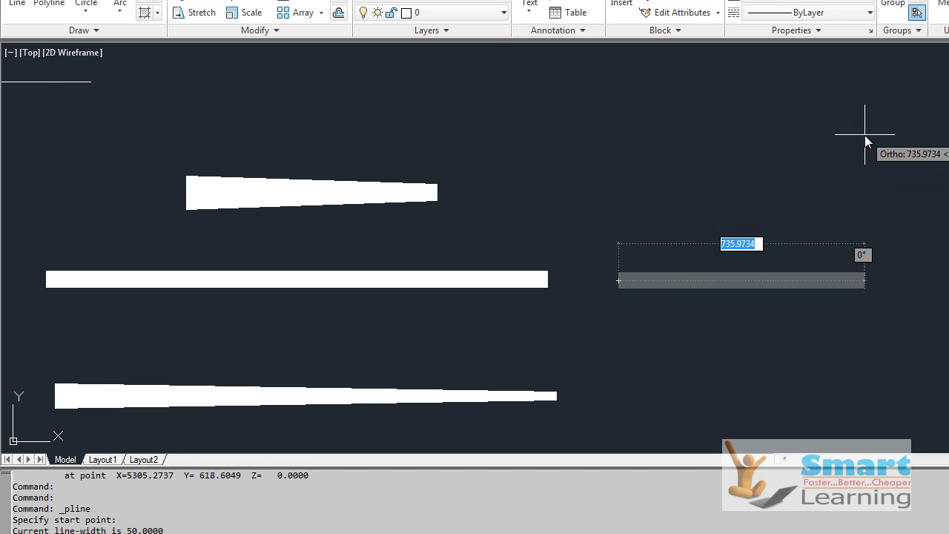
key("F8")
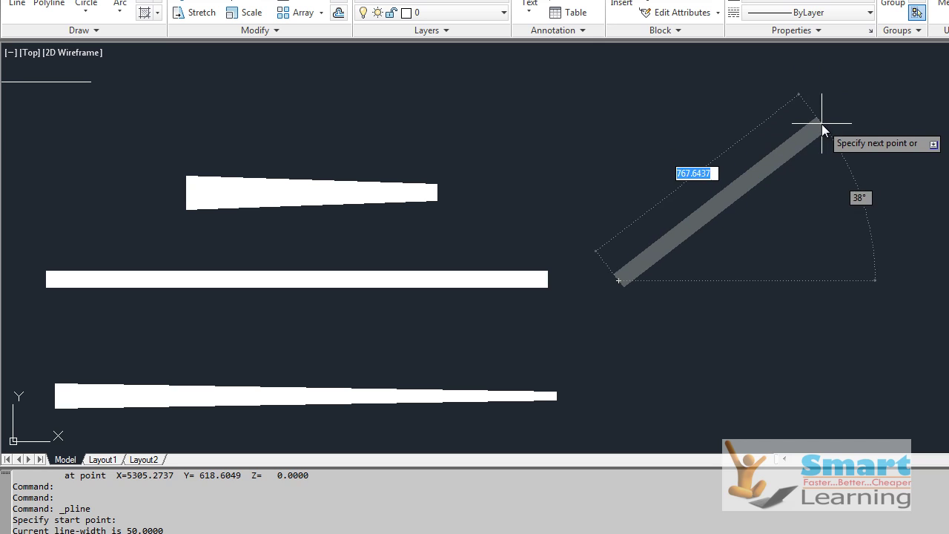
right_click(854, 157)
left_click(878, 170)
middle_click_drag(849, 204, 735, 286)
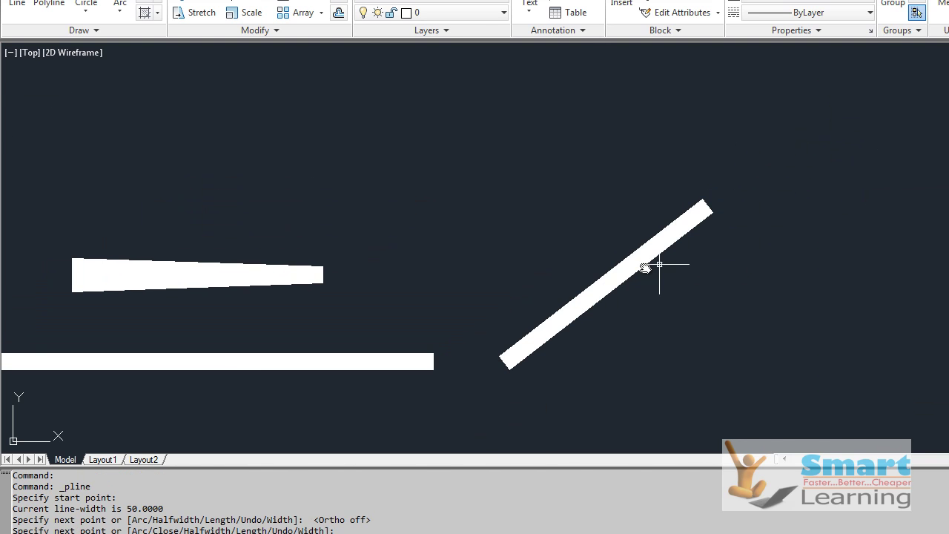
type("pl")
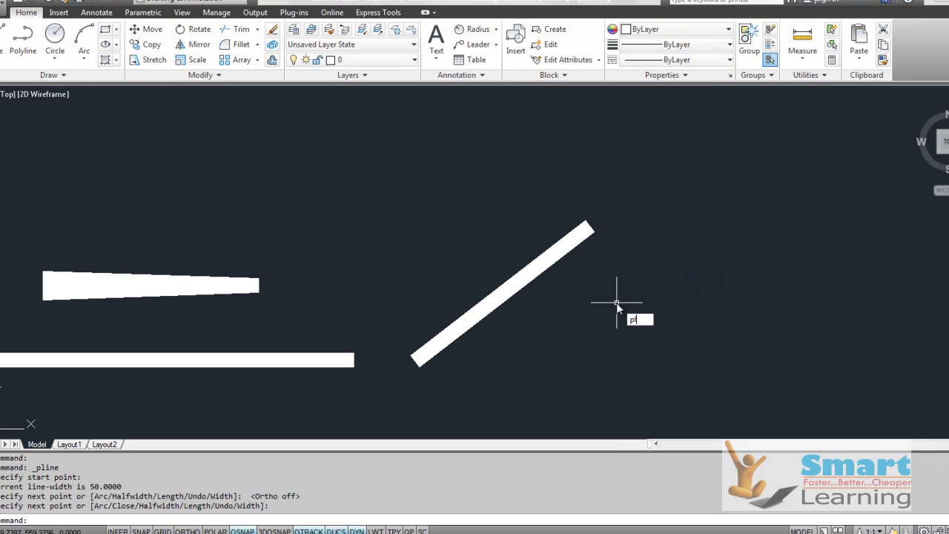
key("Return")
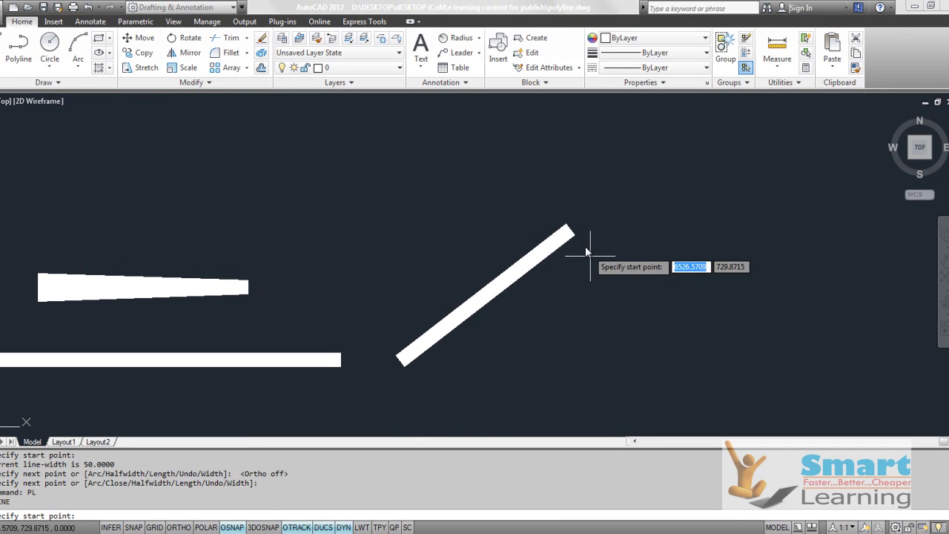
Extend the diagonal from its upper end by 750 using the Length option.
left_click(572, 230)
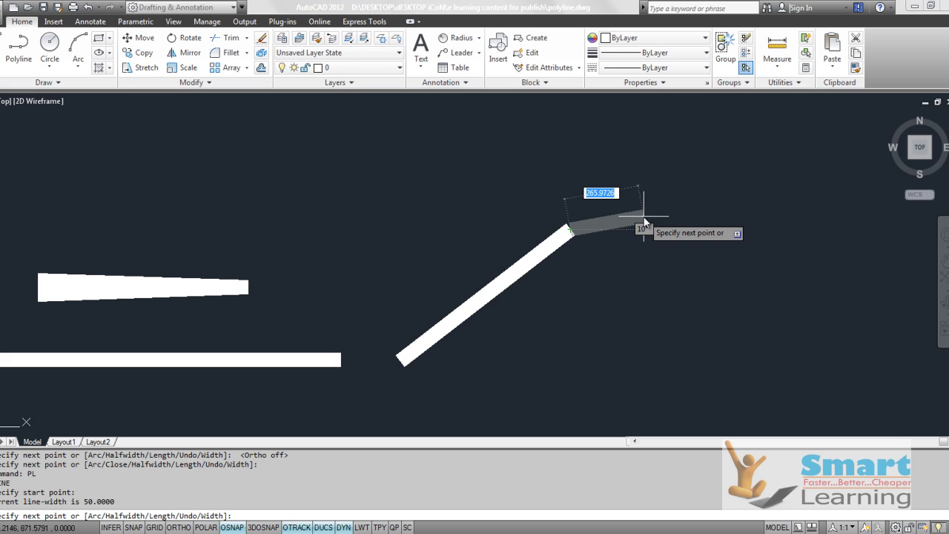
right_click(643, 221)
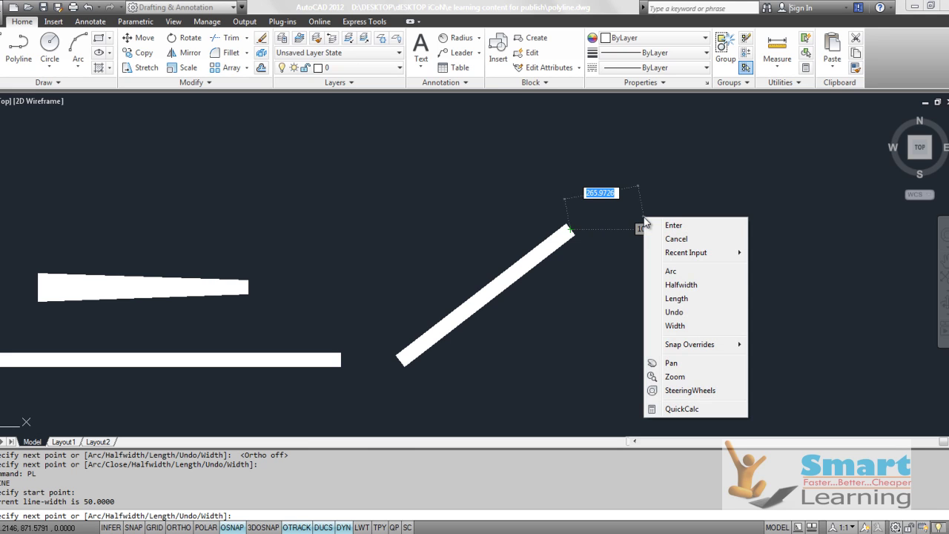
left_click(682, 300)
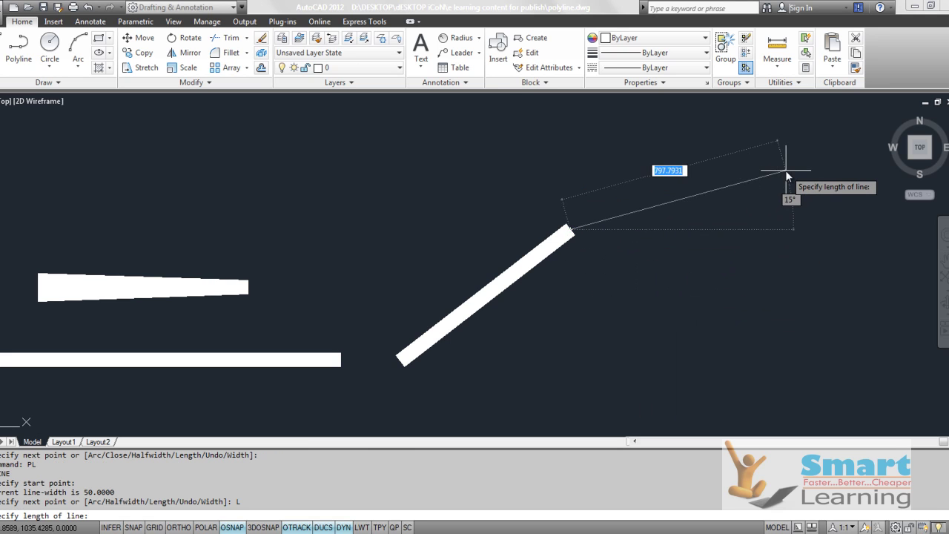
type("750")
key("Return")
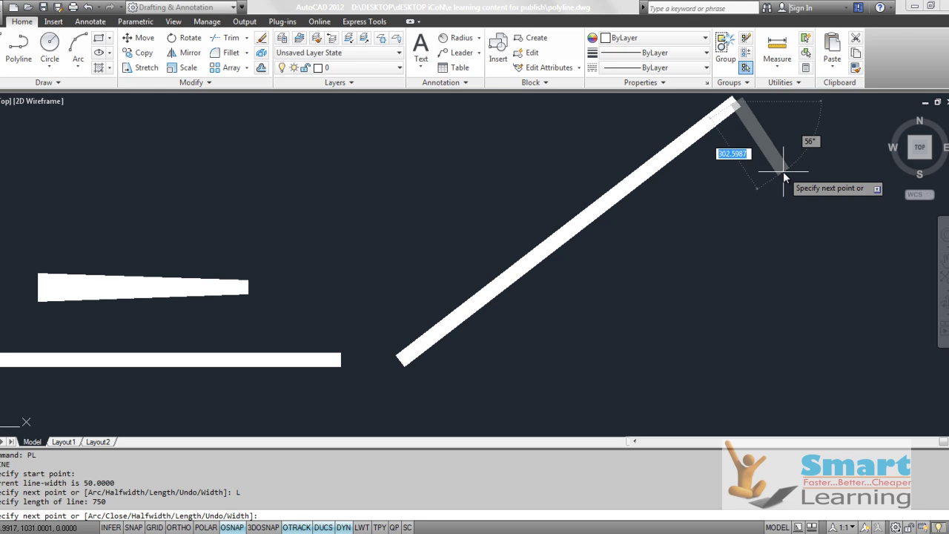
key("Escape")
left_click(495, 303)
left_click(513, 322)
left_click(487, 290)
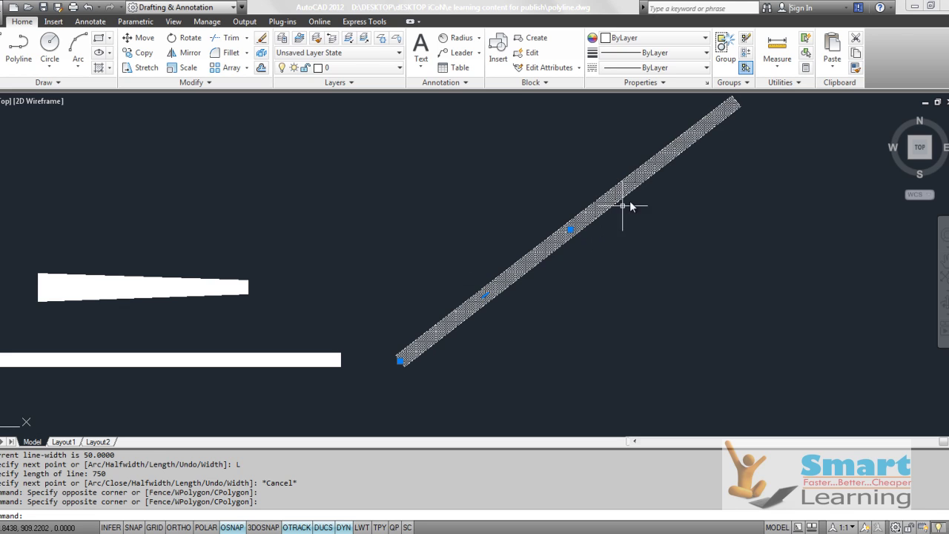
key("Escape")
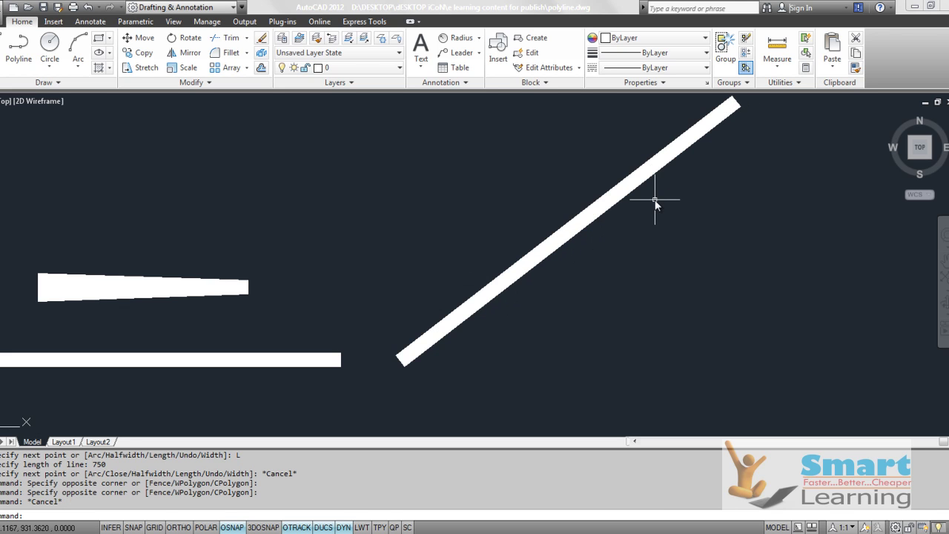